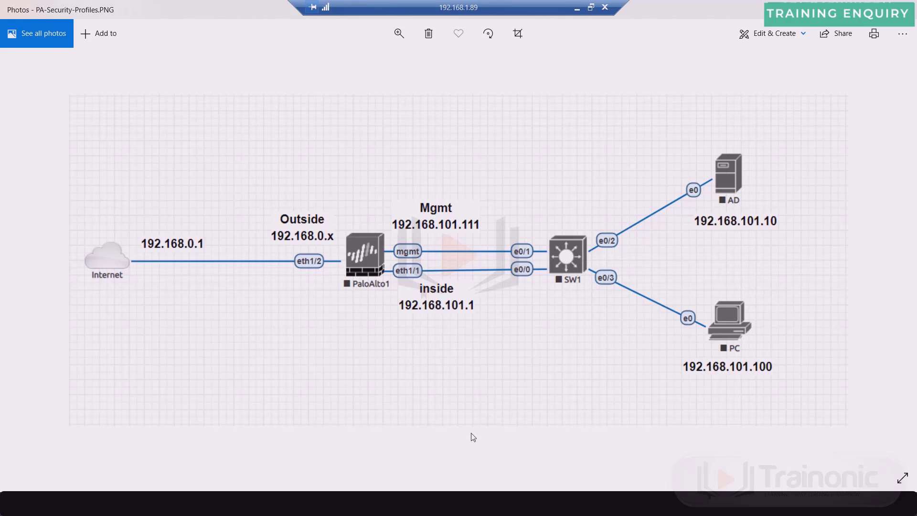
Step: Switch to the PA-VM firewall's web interface in the browser and review the device's installed licenses
key(alt+Tab)
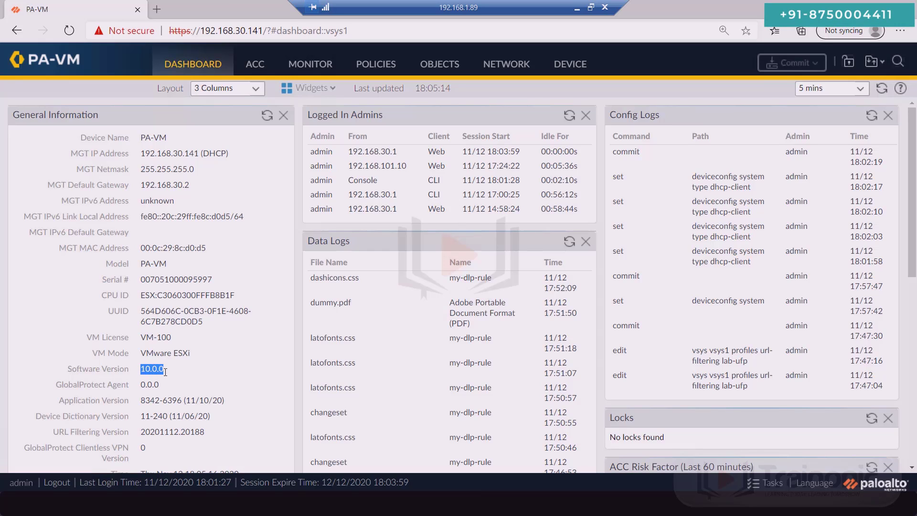
click(562, 68)
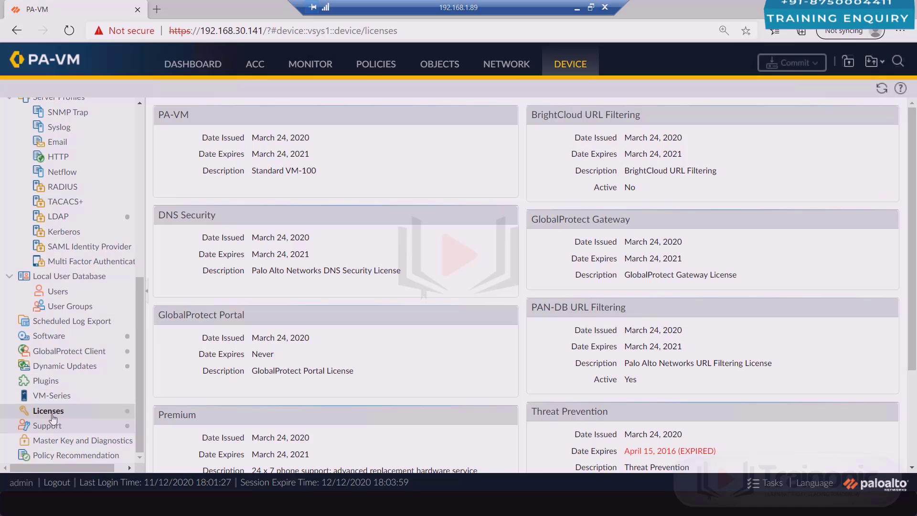
click(52, 414)
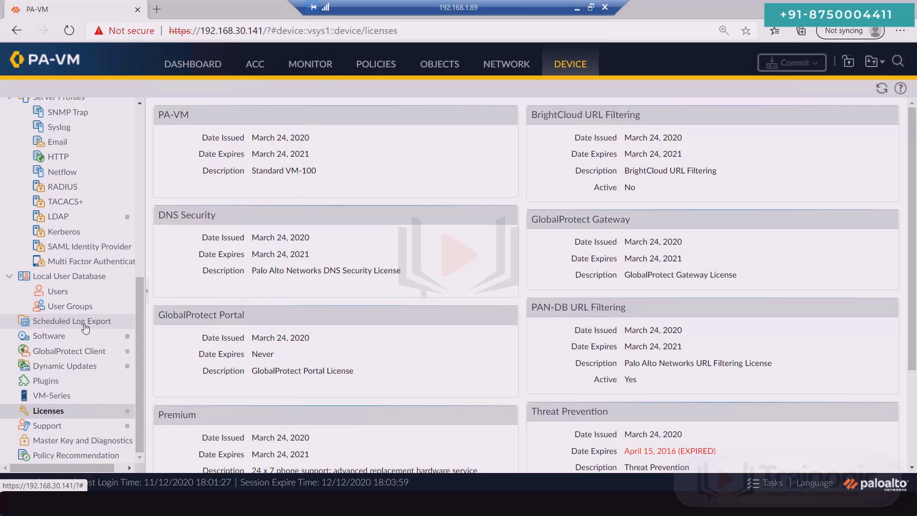
Step: Check for new dynamic updates on the firewall and look through the listed content packages
click(93, 370)
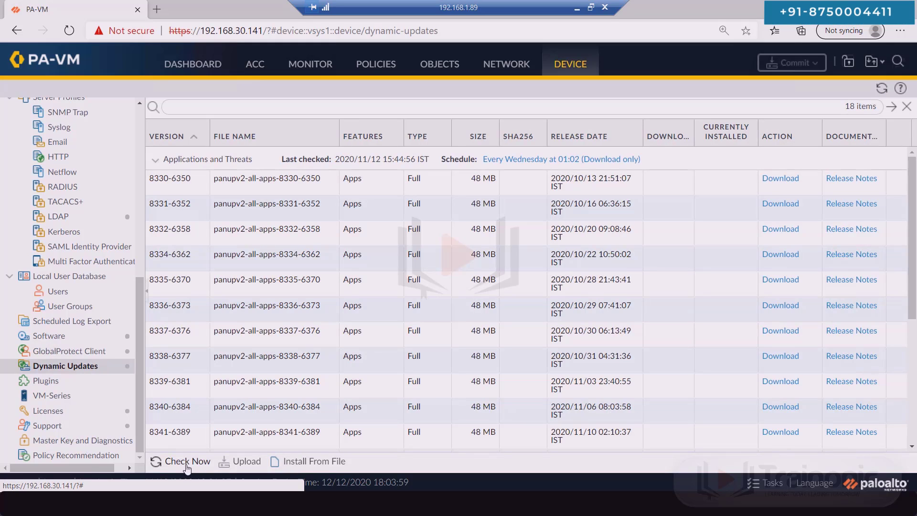
click(186, 461)
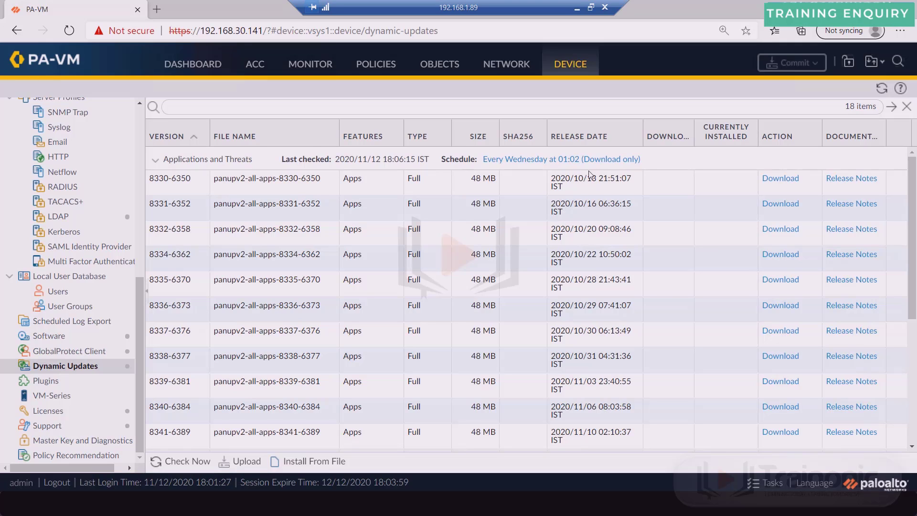
key(ctrl+minus)
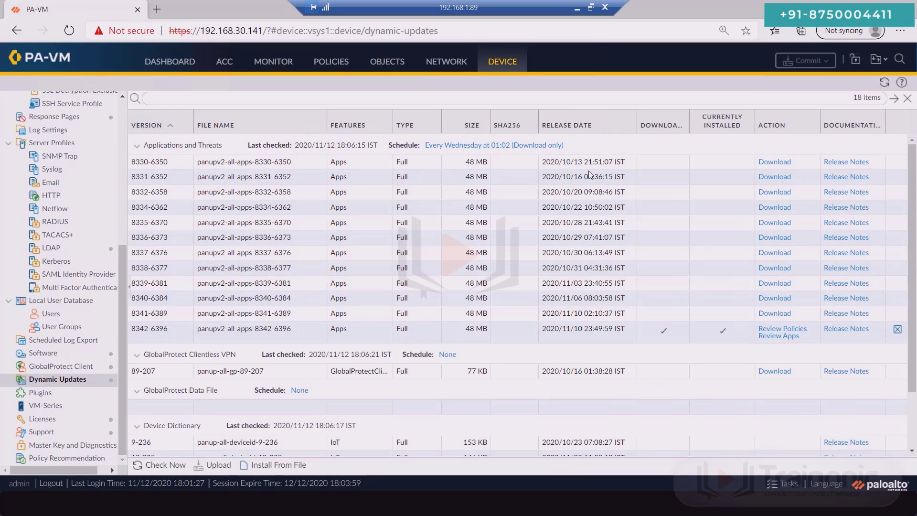
key(ctrl+plus)
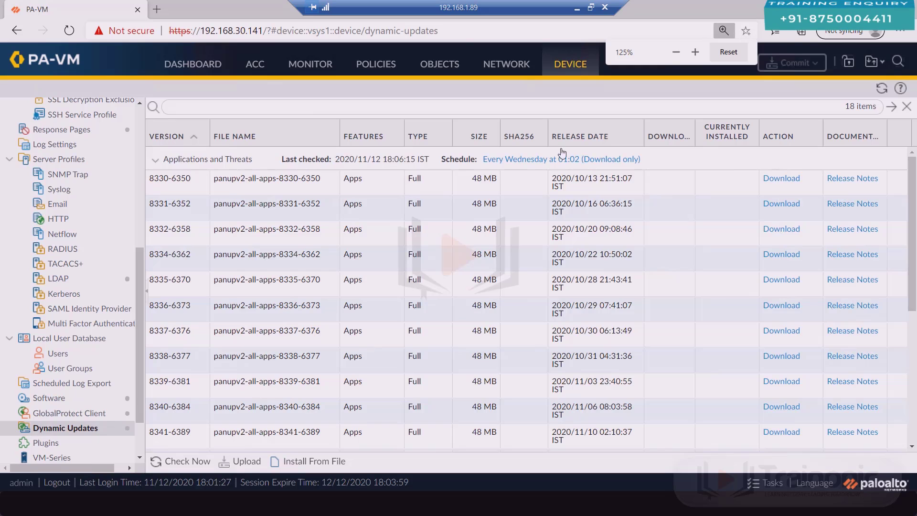
scroll(535, 309, down, 5)
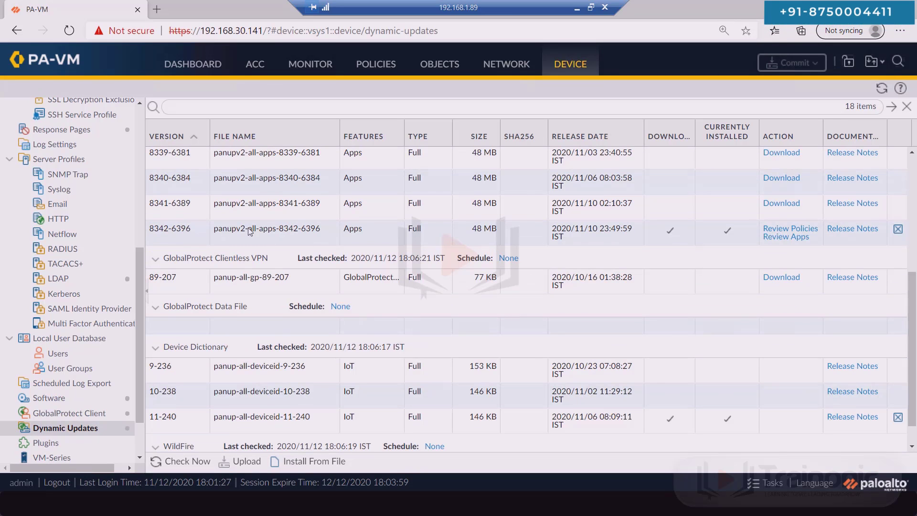
scroll(261, 226, up, 4)
scroll(258, 219, up, 1)
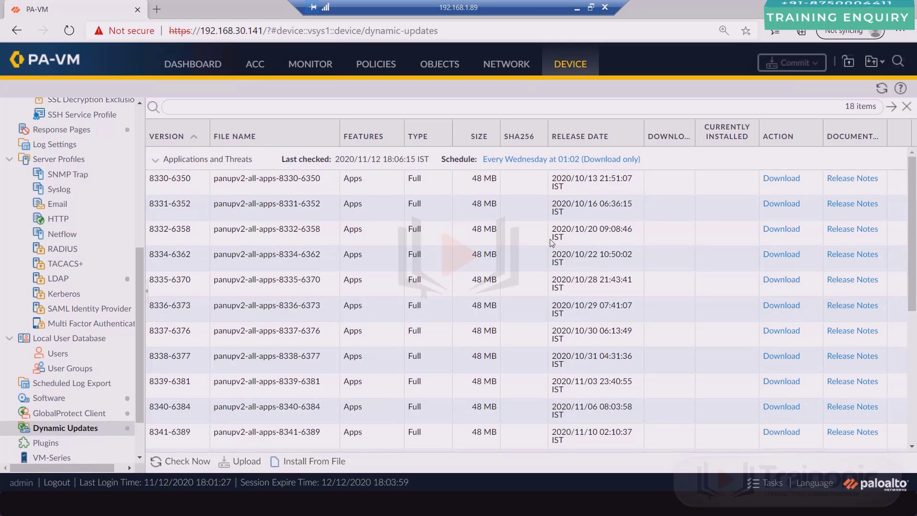
Step: Schedule the Applications and Threats updates with Daily recurrence at 00:00 and the download-and-install action
click(602, 160)
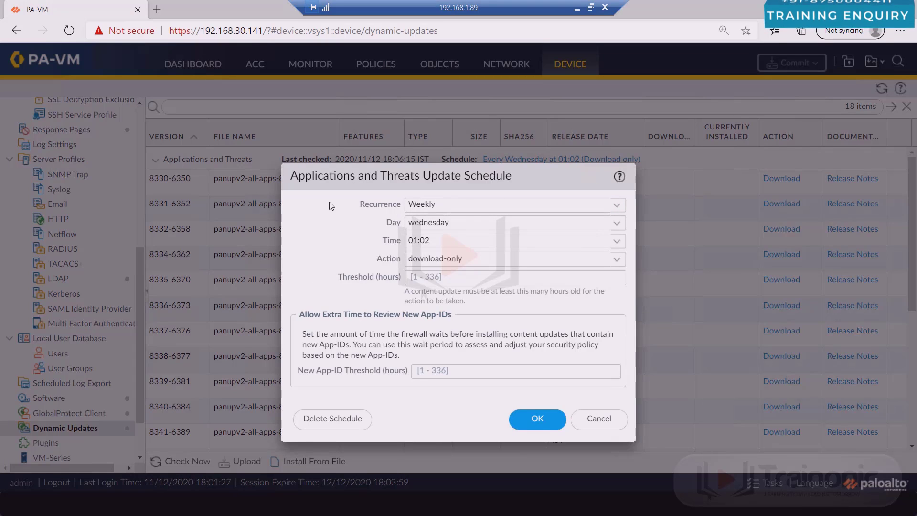
click(621, 207)
click(445, 274)
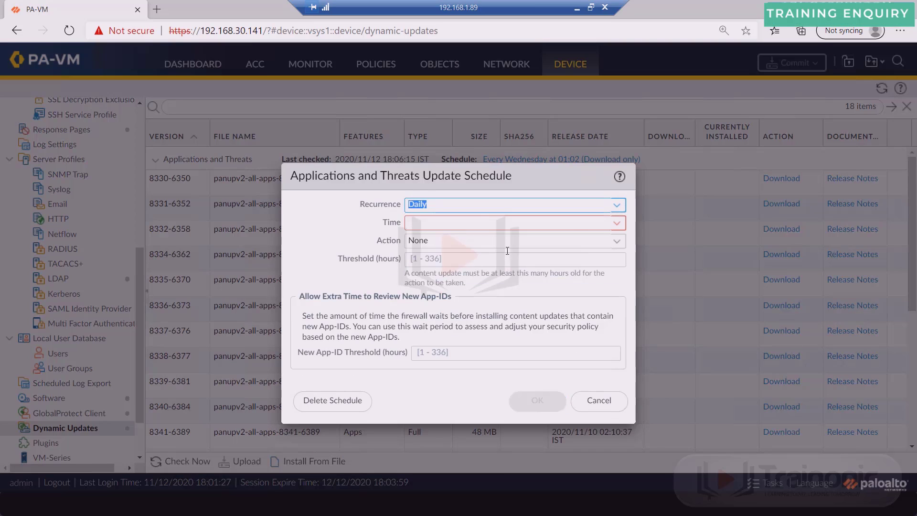
click(616, 224)
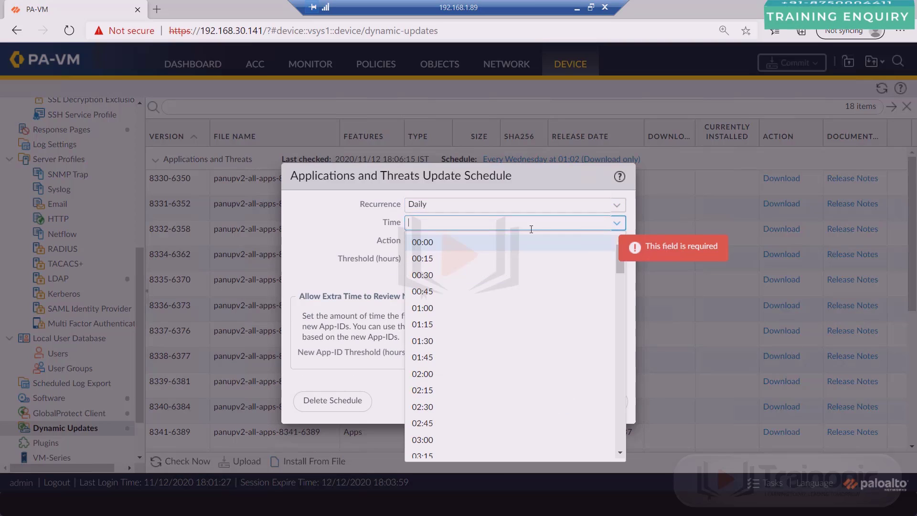
click(472, 244)
click(621, 241)
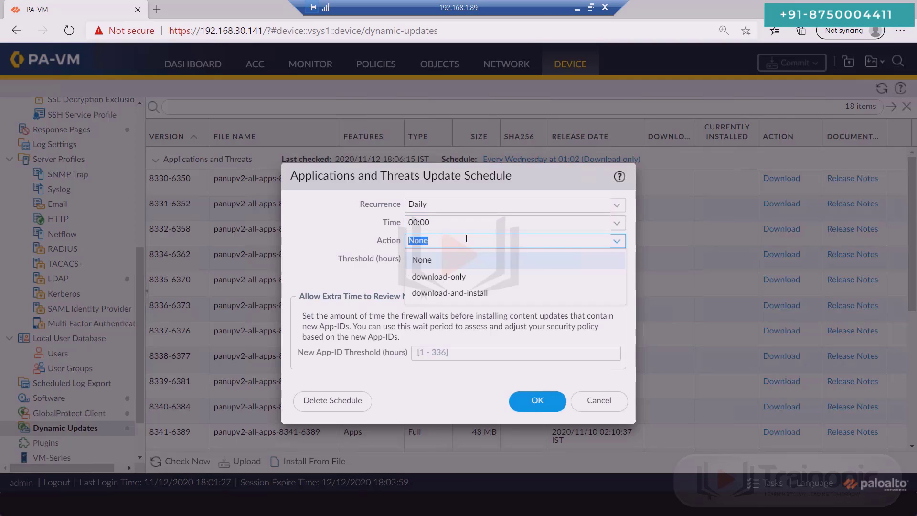
click(436, 298)
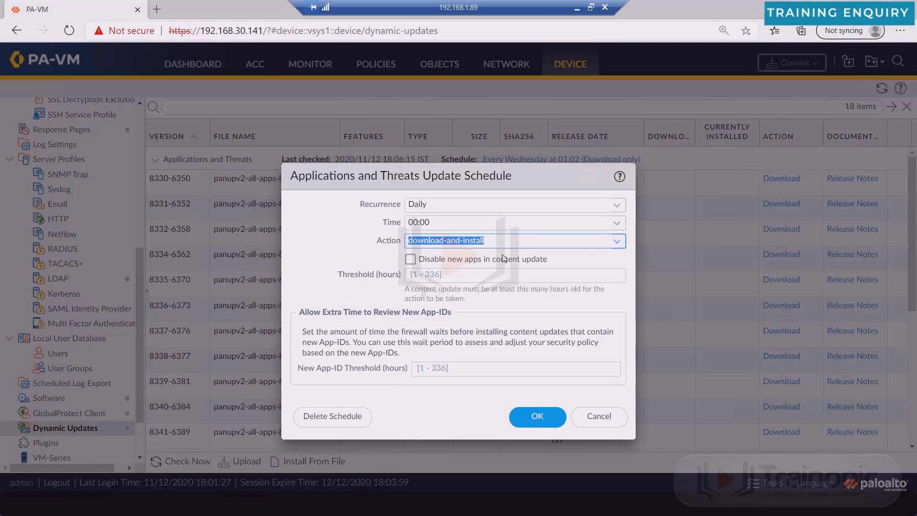
click(552, 258)
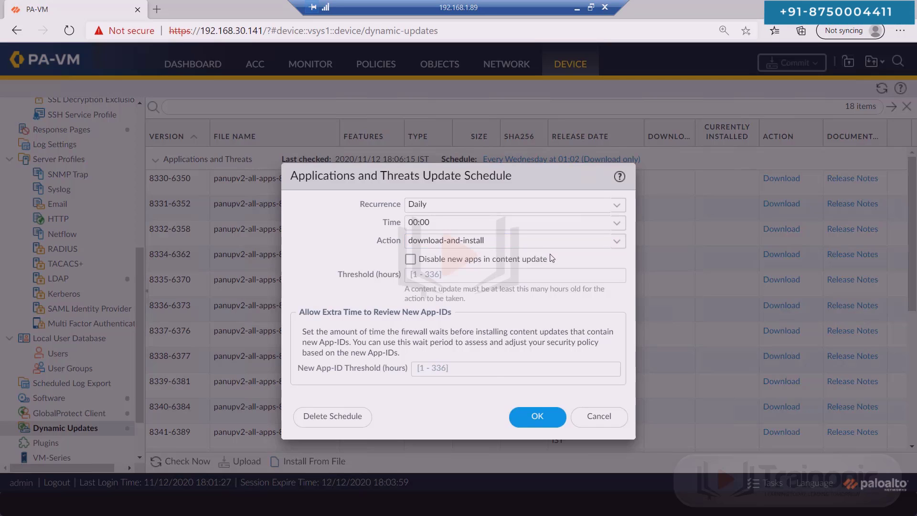
click(539, 418)
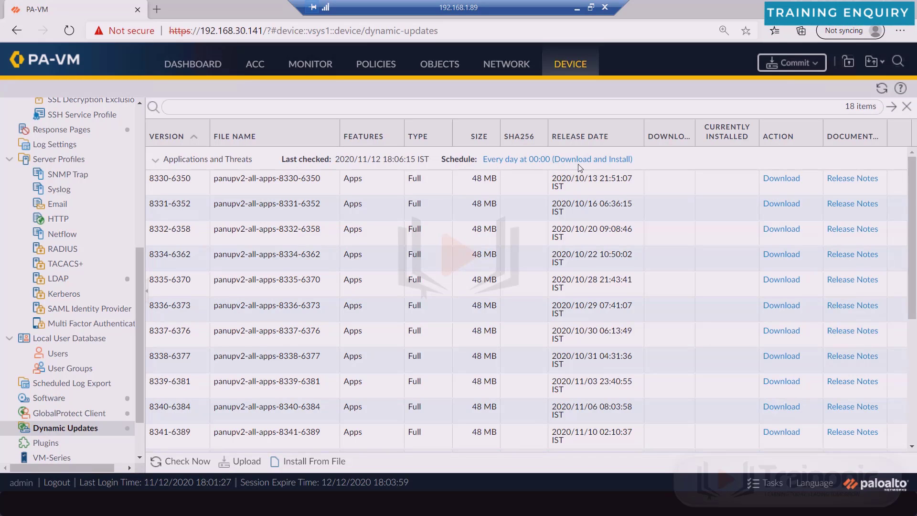
Step: Schedule the GlobalProtect Clientless VPN updates with Daily recurrence at 00:00 and the download-and-install action
scroll(563, 167, down, 2)
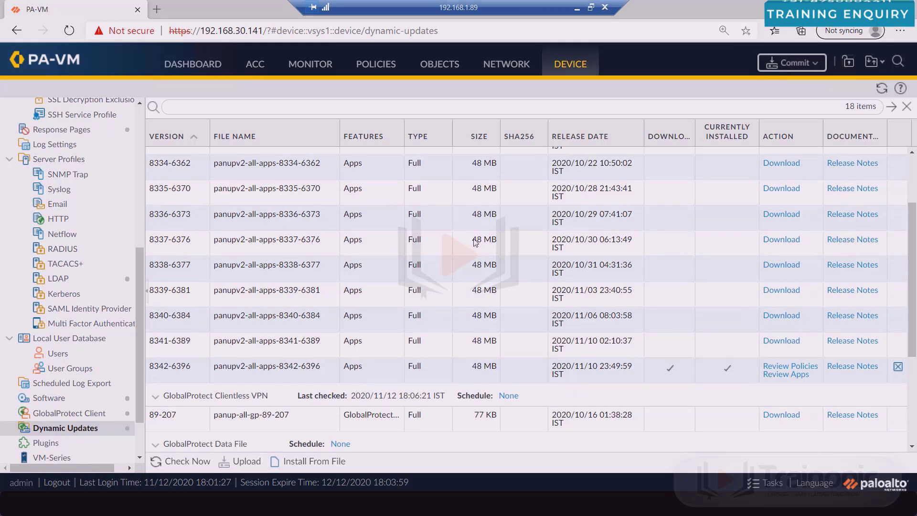
scroll(341, 206, down, 3)
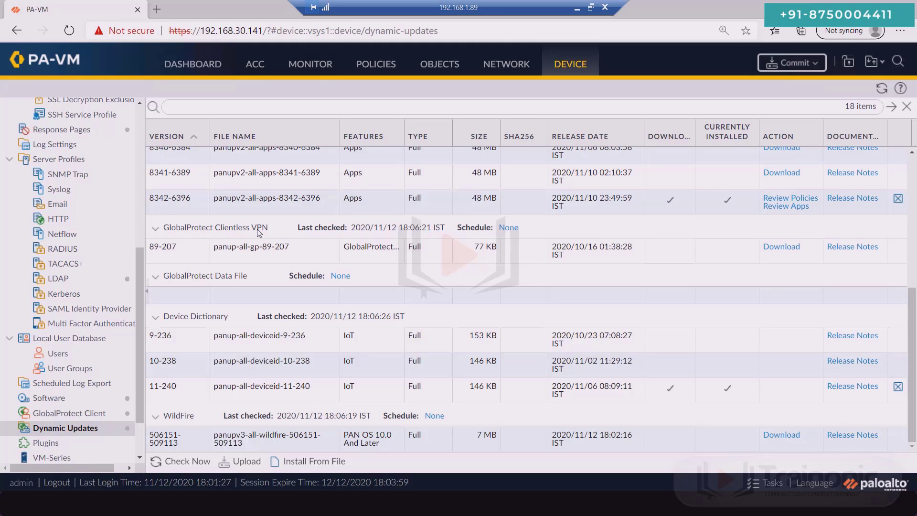
click(507, 228)
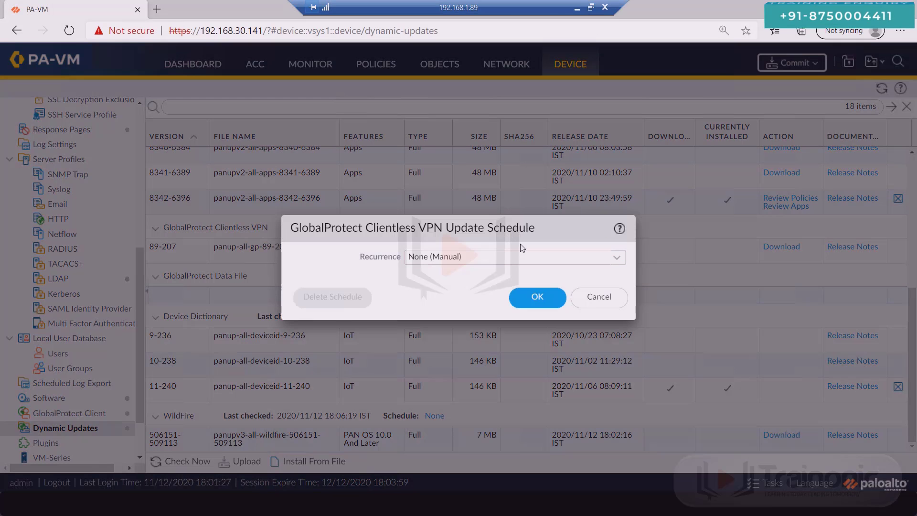
click(515, 256)
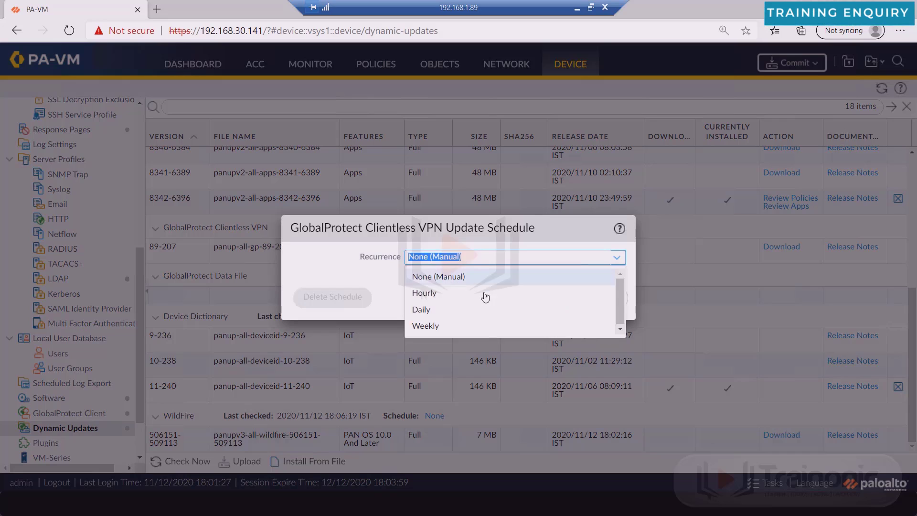
click(447, 310)
click(617, 277)
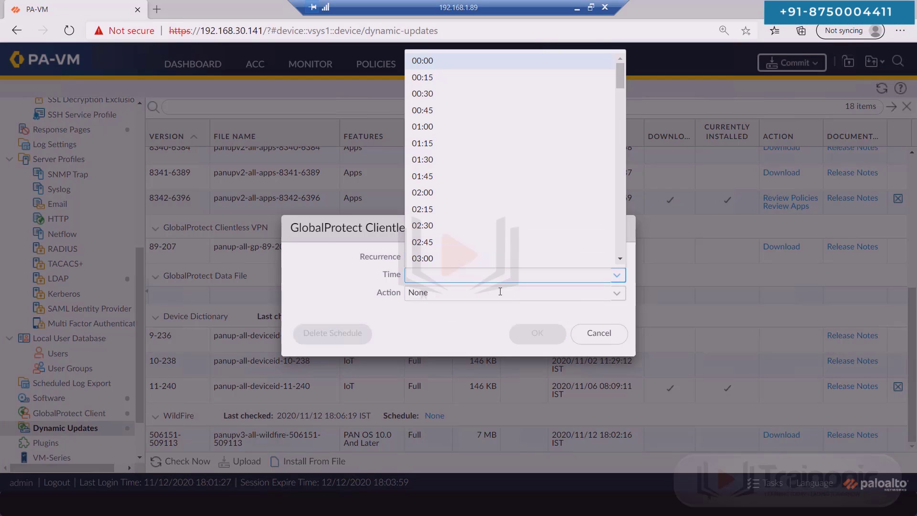
click(616, 274)
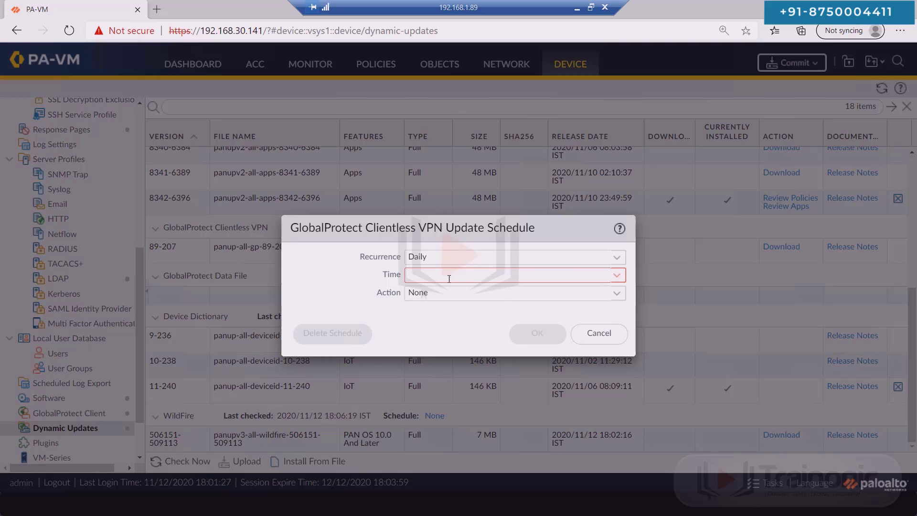
click(616, 257)
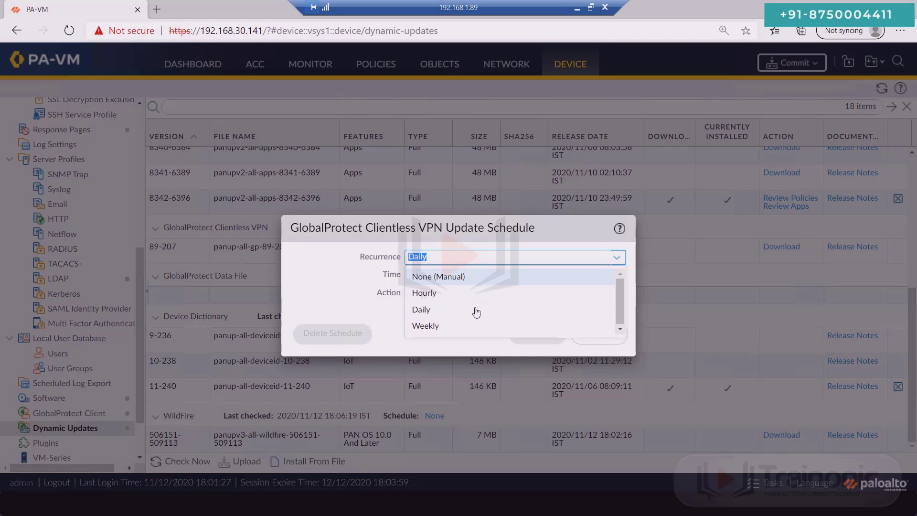
click(474, 313)
click(616, 276)
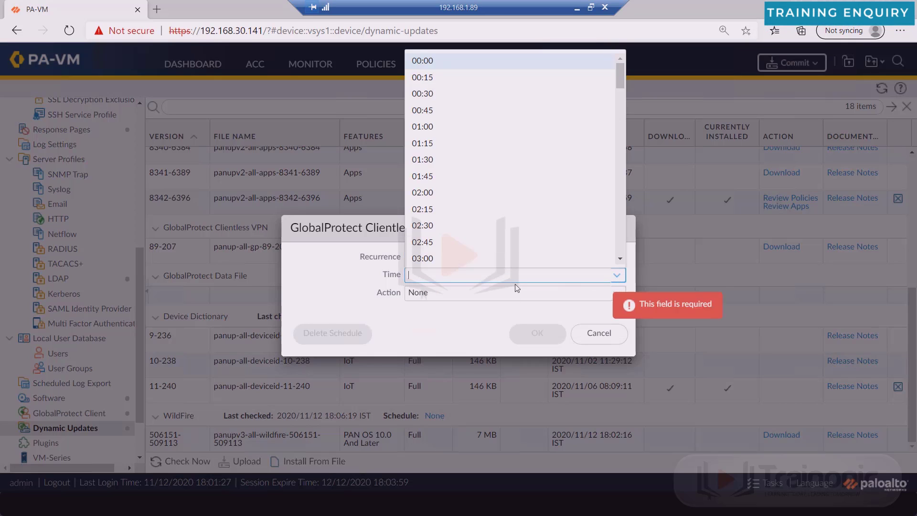
click(462, 66)
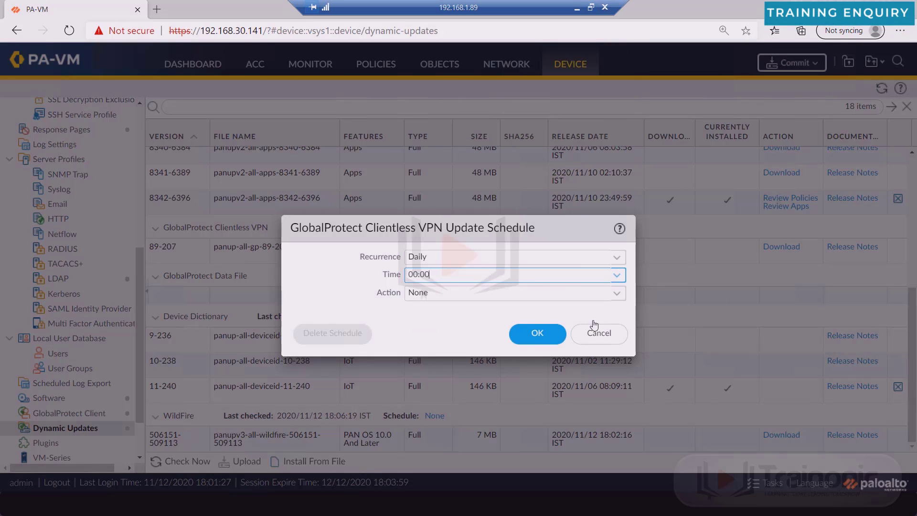
click(615, 295)
click(449, 328)
click(536, 337)
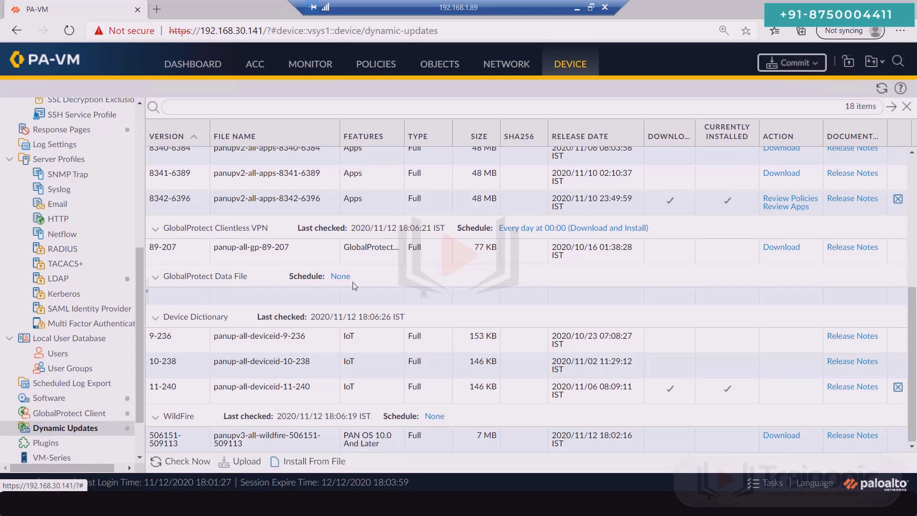
Step: Schedule the GlobalProtect Data File updates with Daily recurrence at 00:00 and the download-and-install action
click(341, 277)
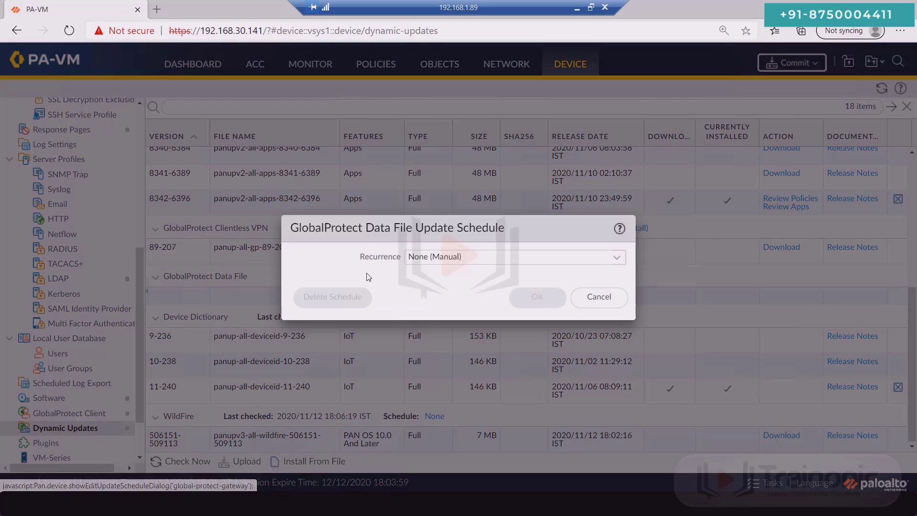
click(615, 258)
click(458, 311)
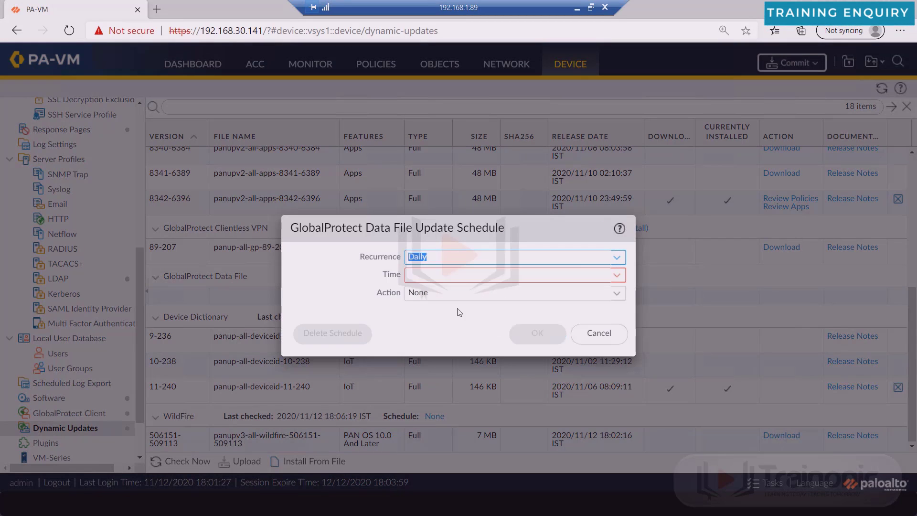
click(616, 279)
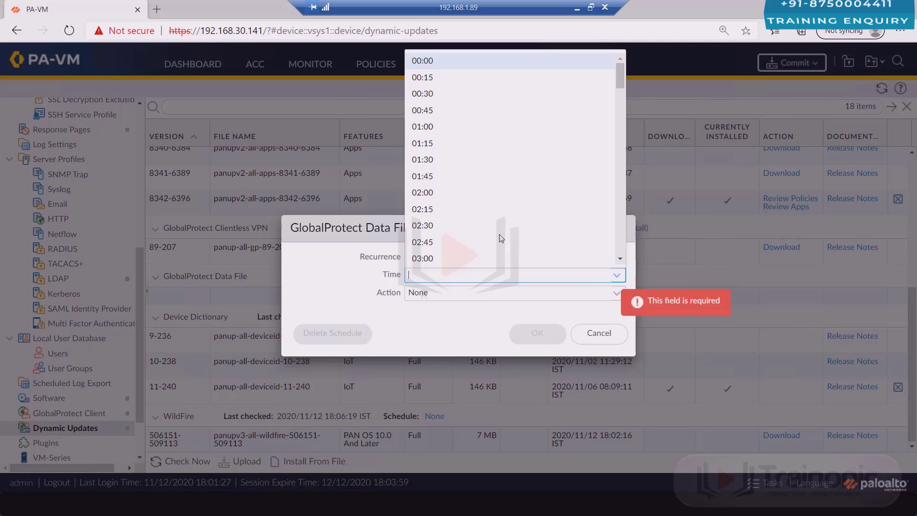
click(504, 63)
click(619, 295)
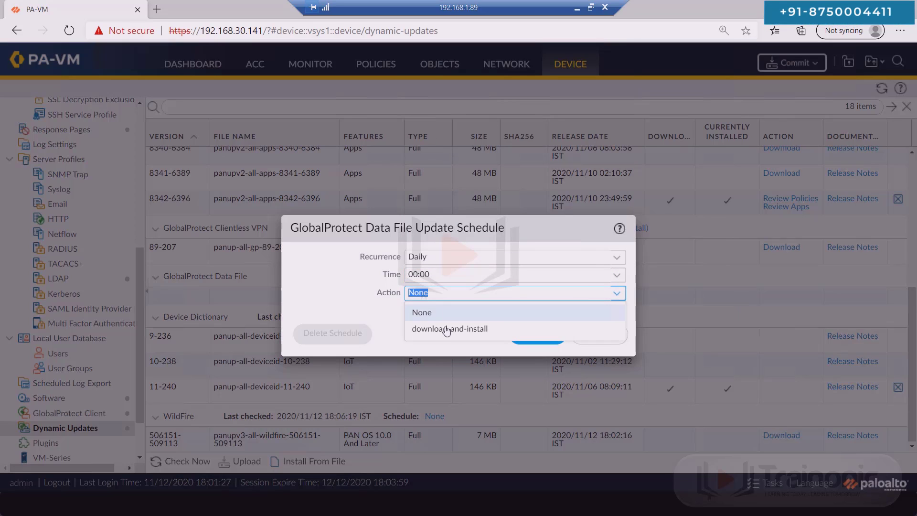
click(445, 330)
click(537, 334)
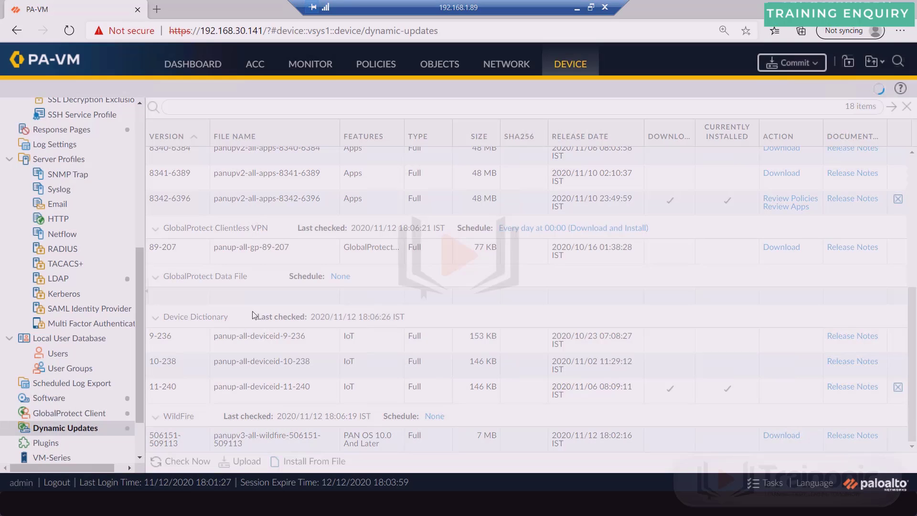
Step: Download the latest WildFire content package and install it on the firewall
scroll(267, 298, down, 1)
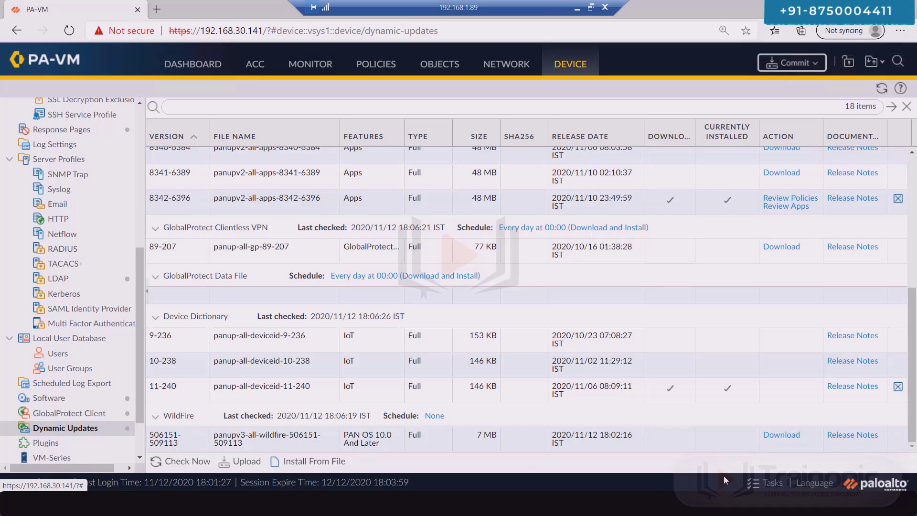
click(793, 435)
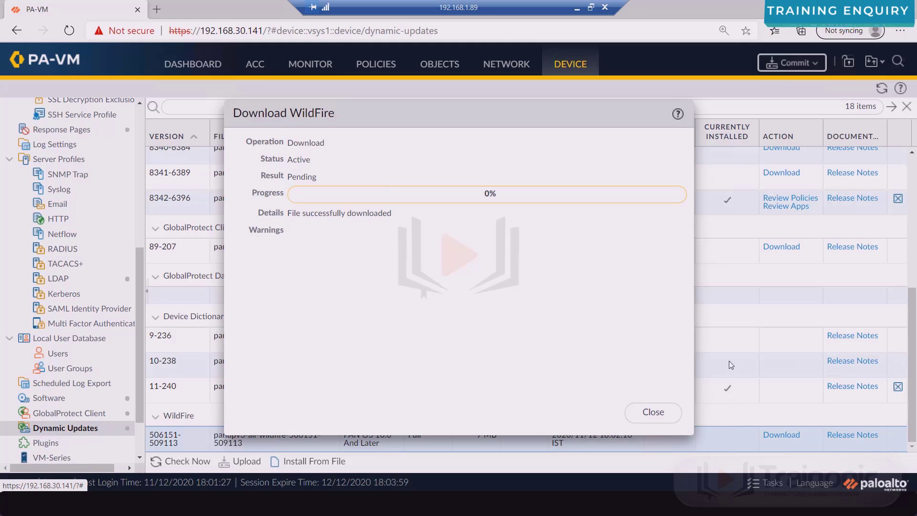
click(676, 412)
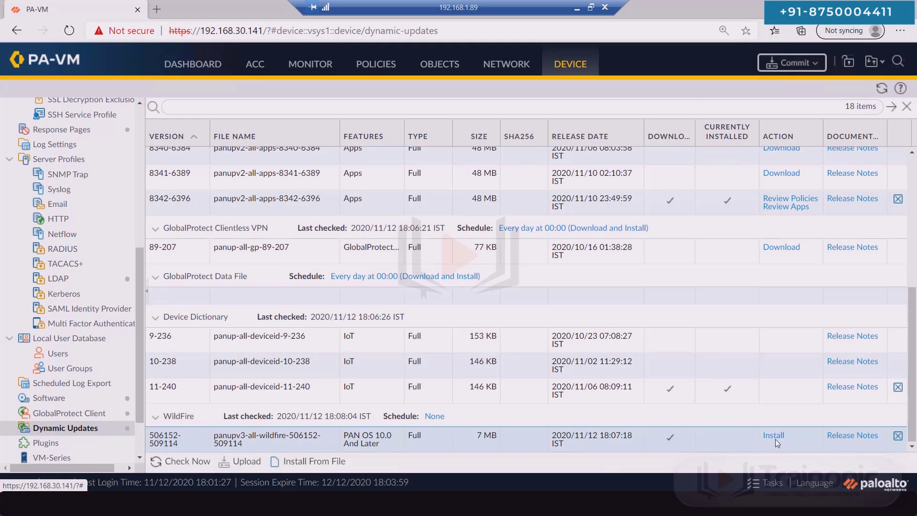
click(774, 435)
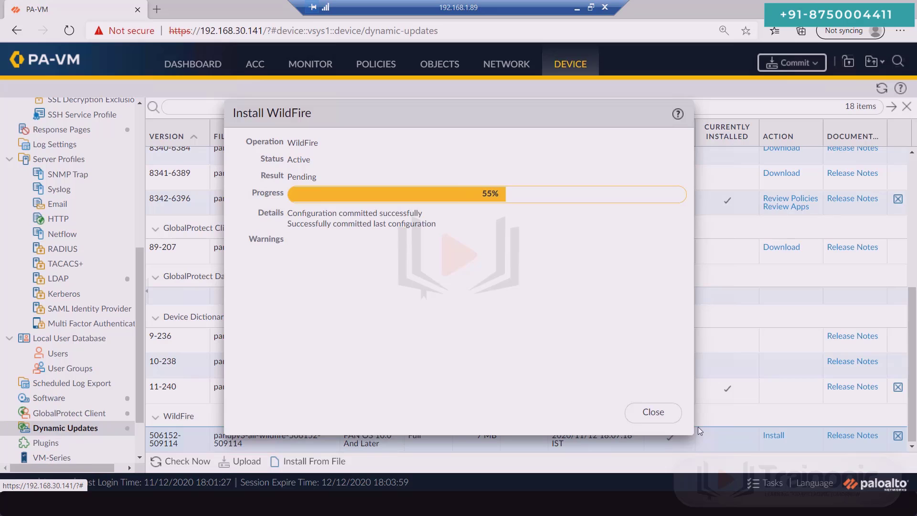
click(640, 412)
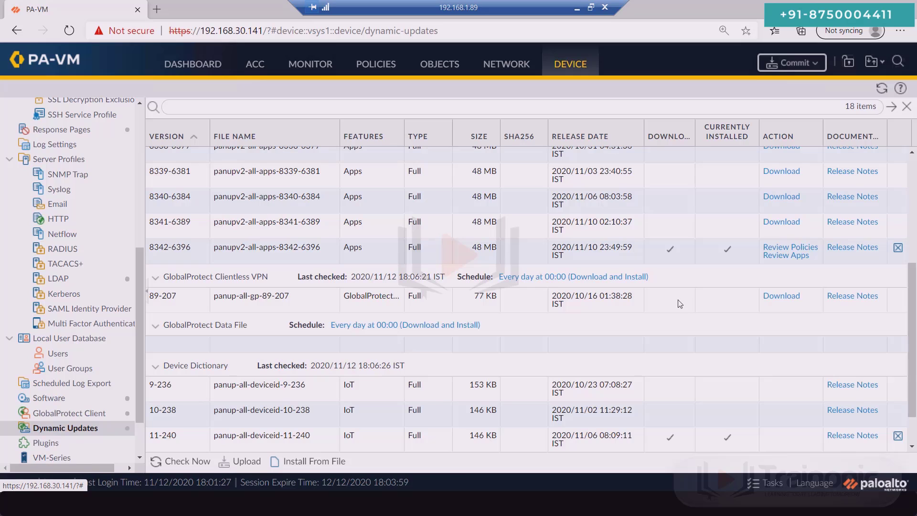
Step: Schedule the WildFire updates with Every Minute recurrence and the download-and-install action
scroll(582, 398, down, 1)
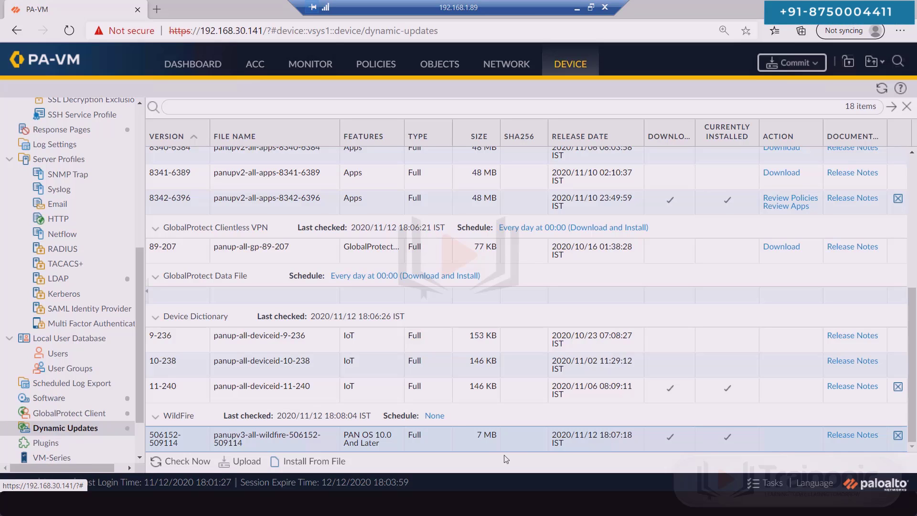
click(443, 415)
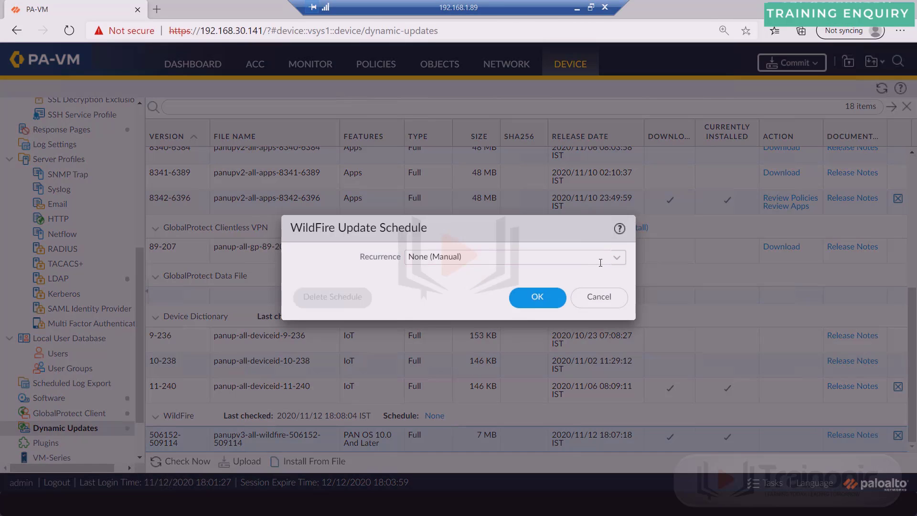
click(614, 259)
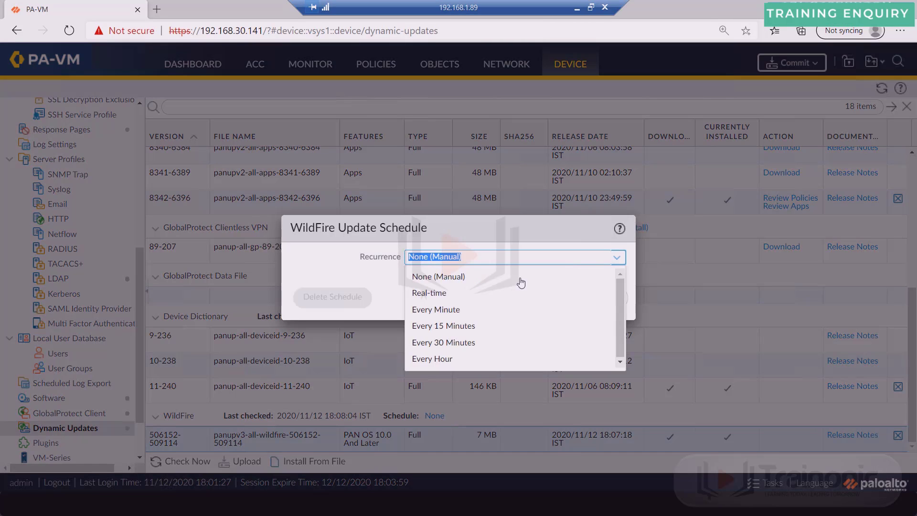
click(464, 293)
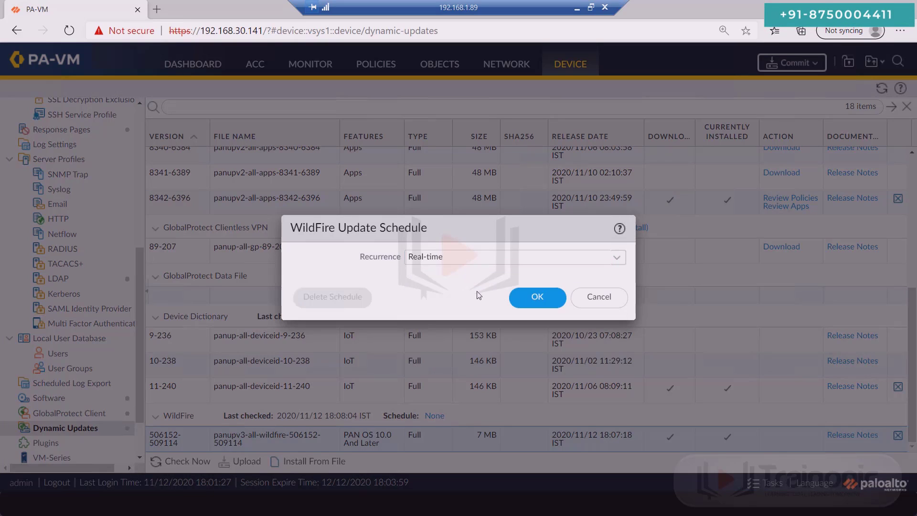
click(620, 258)
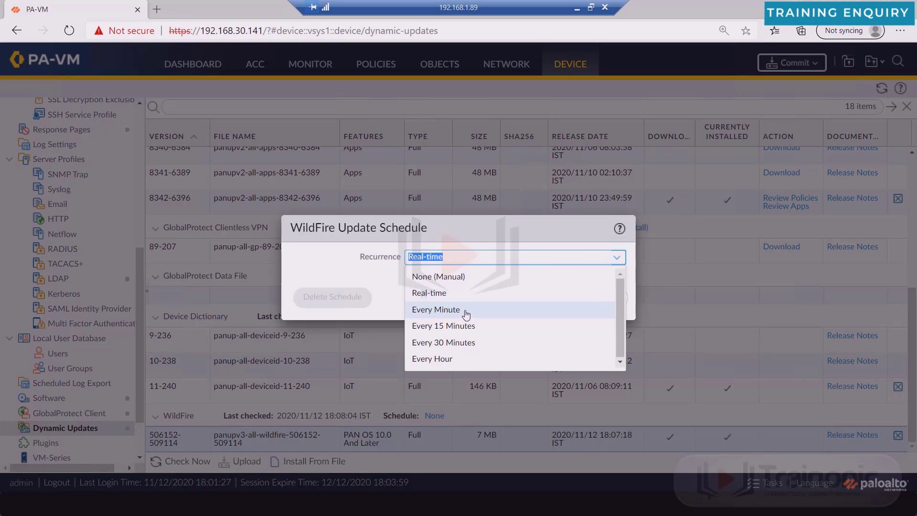
click(444, 310)
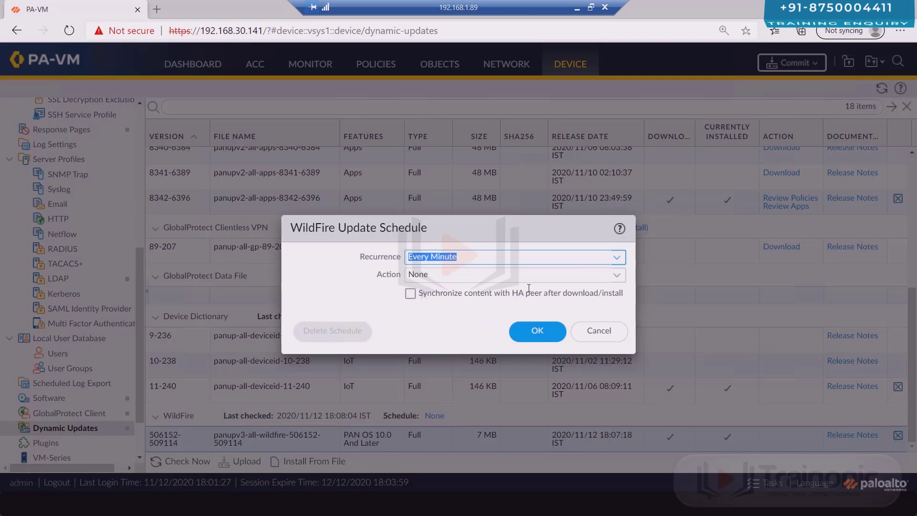
click(618, 281)
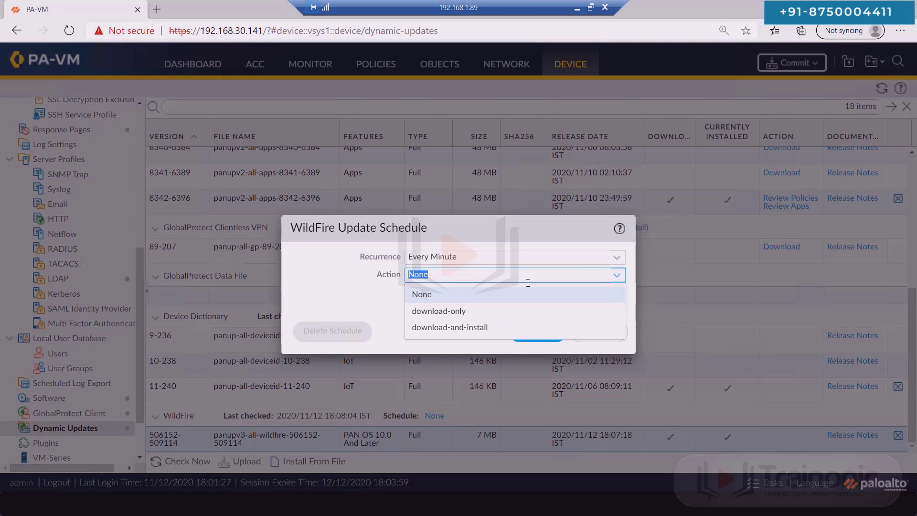
click(456, 333)
click(433, 315)
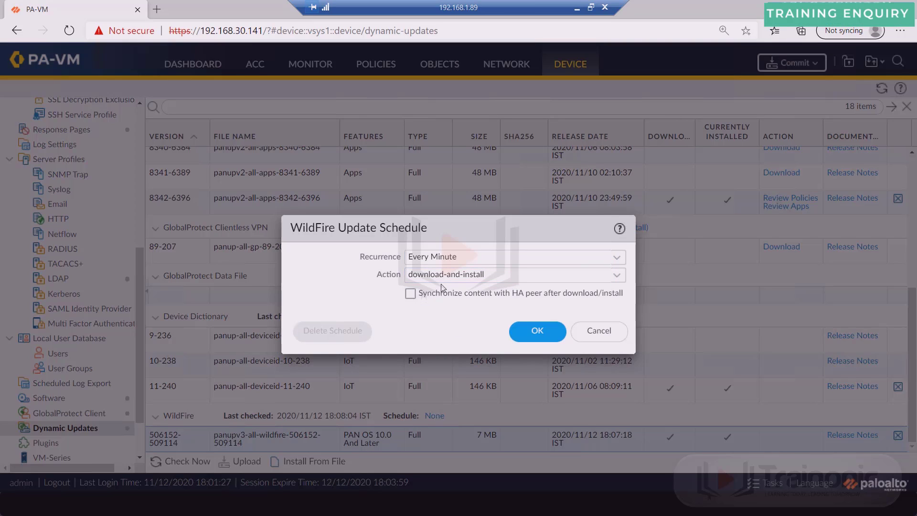
click(409, 294)
click(530, 334)
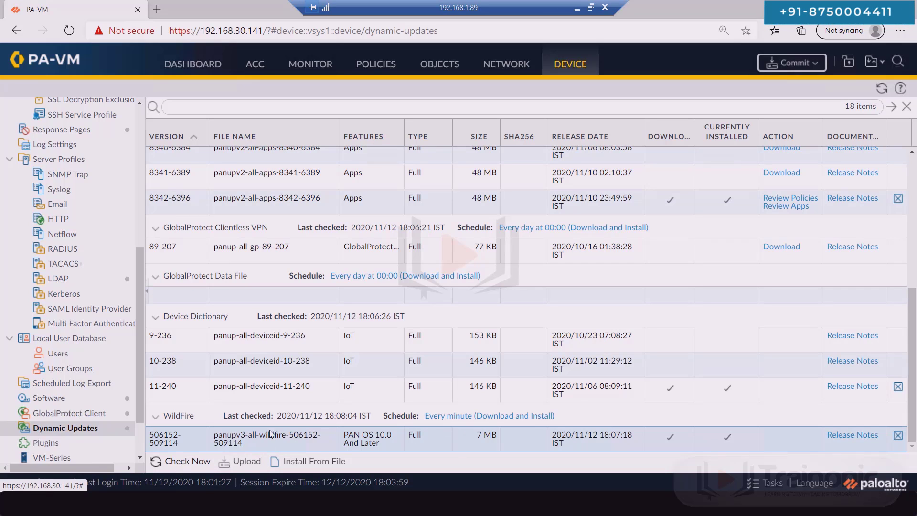
Step: Commit all pending changes to the running configuration and dismiss the commit status
click(788, 71)
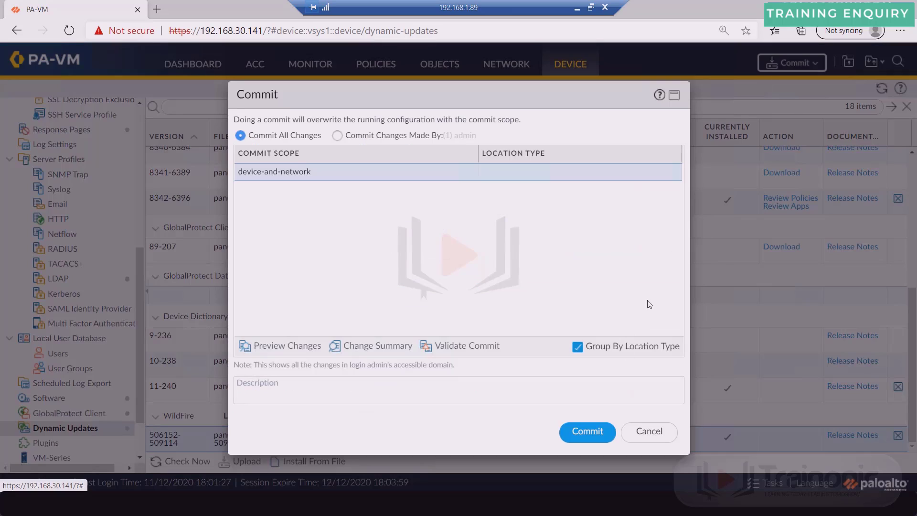
click(580, 433)
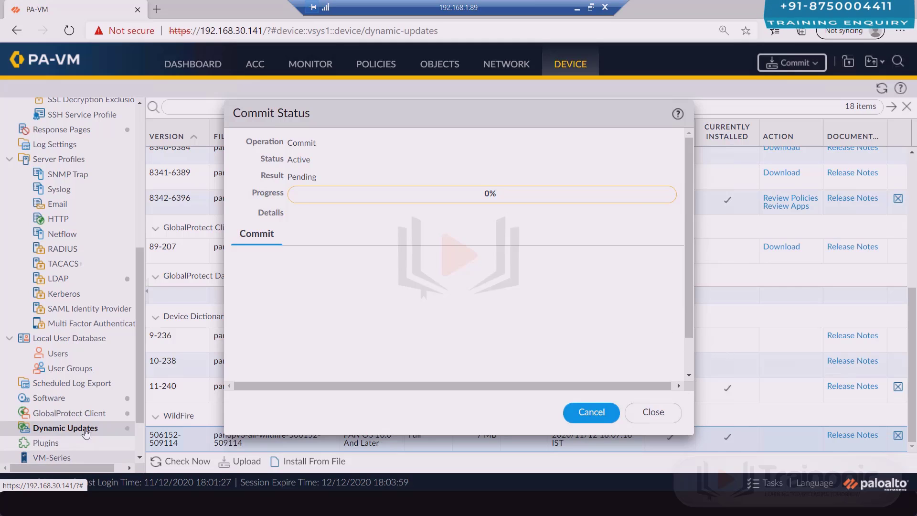
click(651, 411)
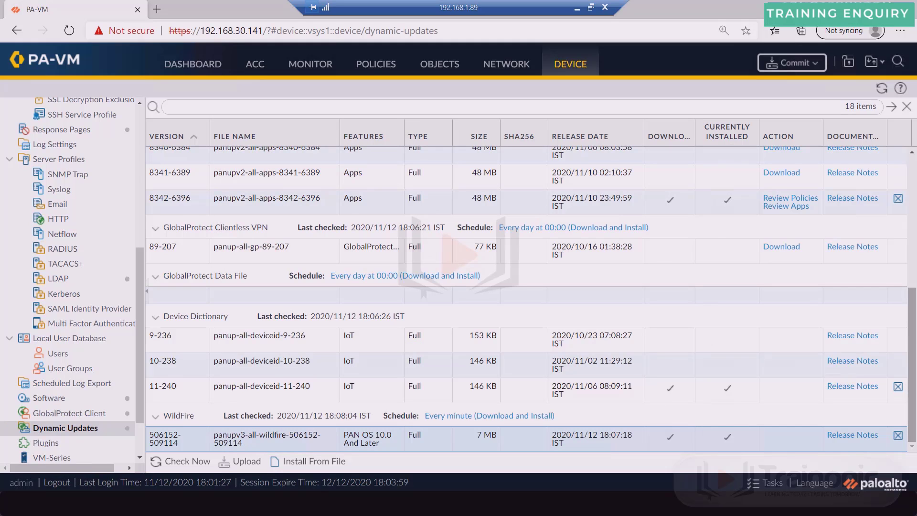
scroll(328, 192, up, 5)
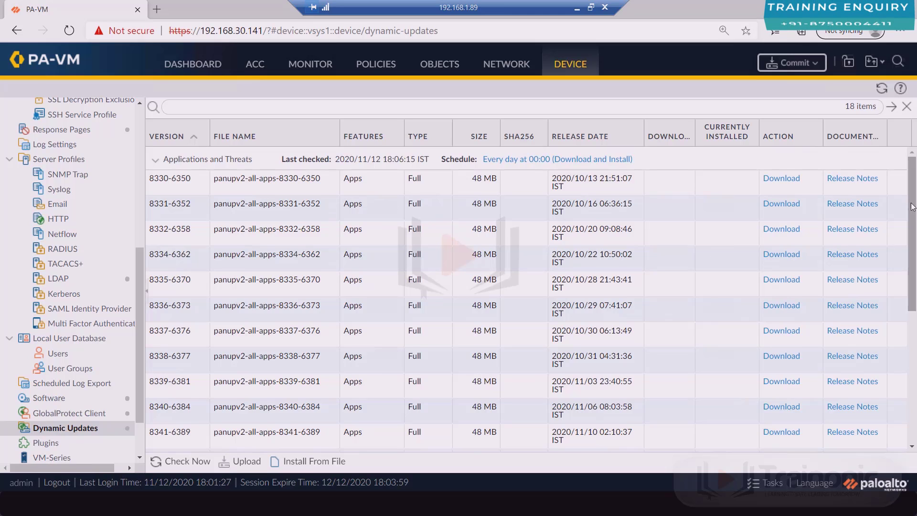
drag(912, 208, 914, 328)
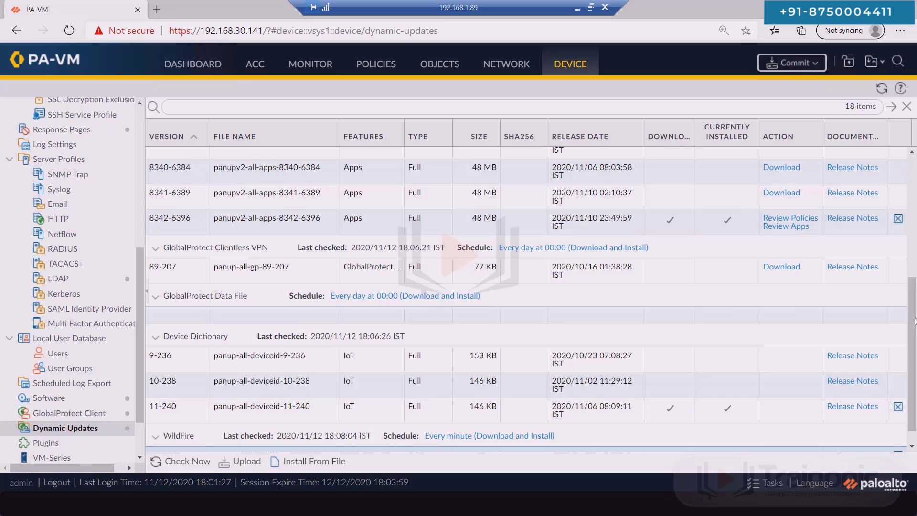
scroll(573, 378, down, 1)
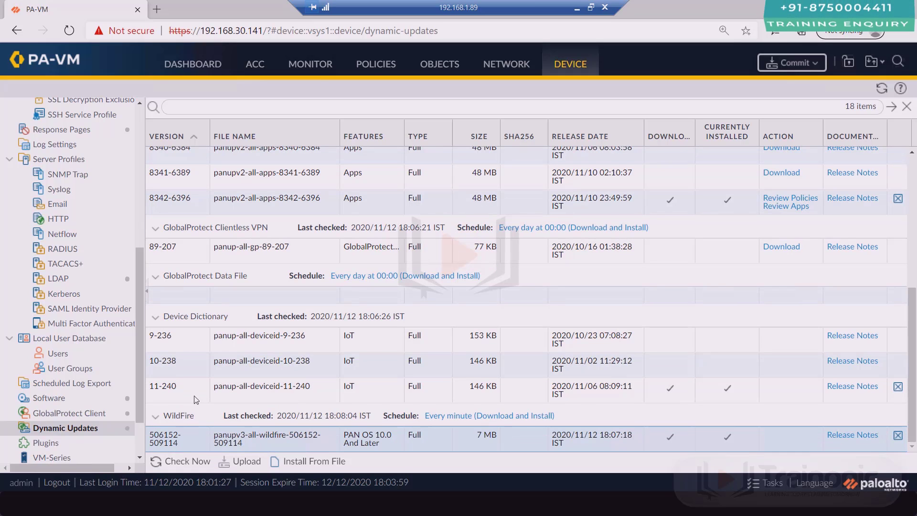
Step: Check for new GlobalProtect Client releases and download version 5.2.3
click(72, 411)
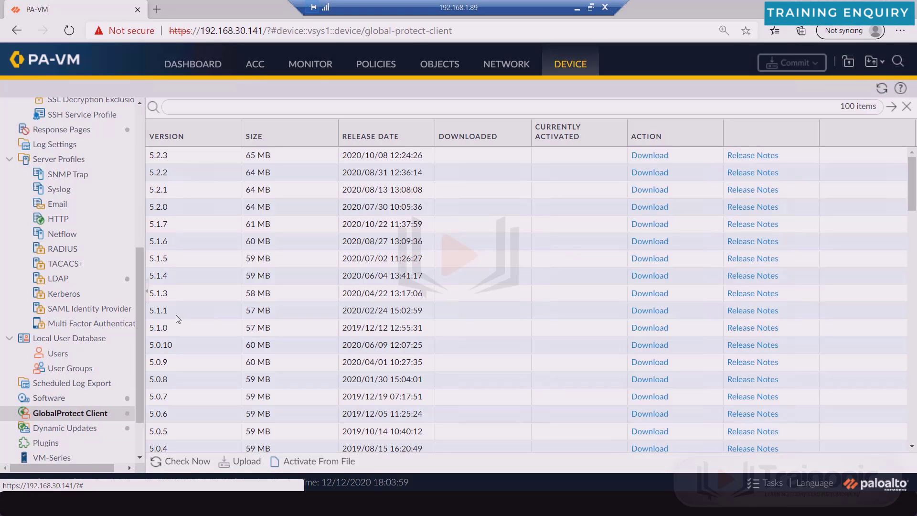
click(173, 462)
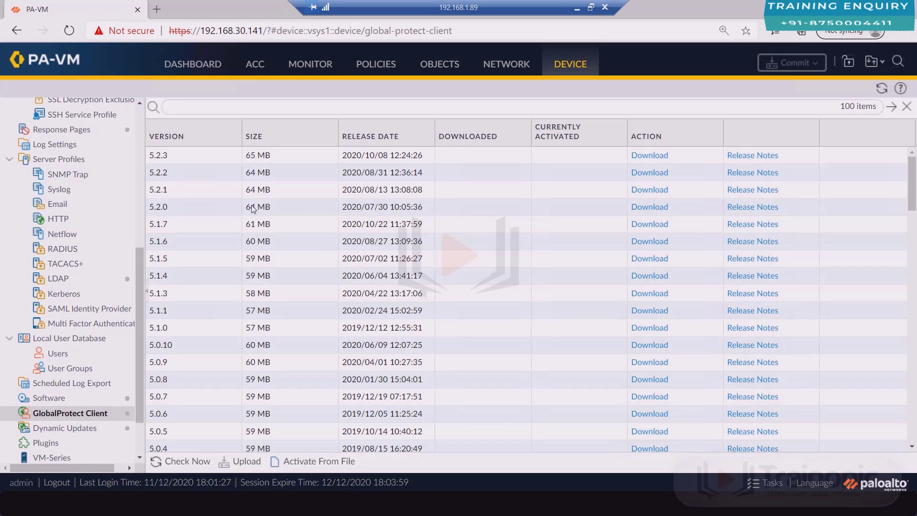
click(649, 157)
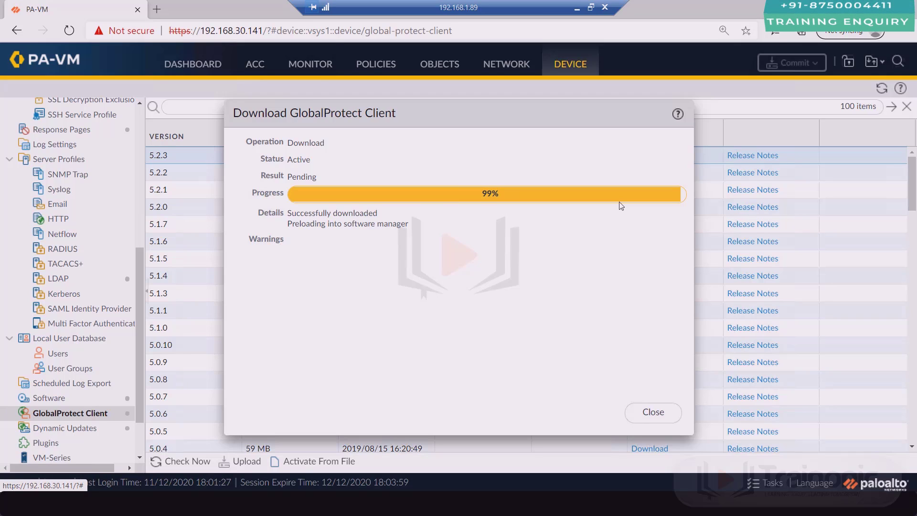
click(660, 416)
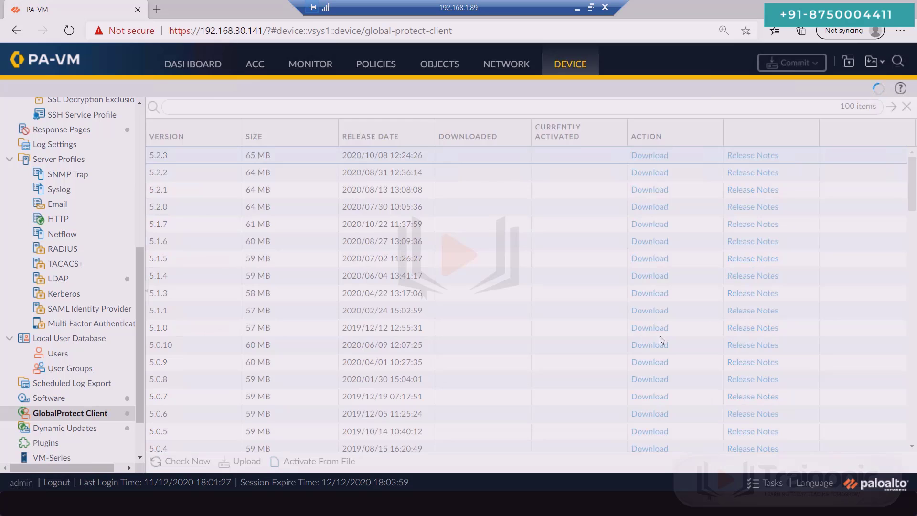
Step: Activate the downloaded GlobalProtect Client version 5.2.3 and dismiss the activation status
click(647, 156)
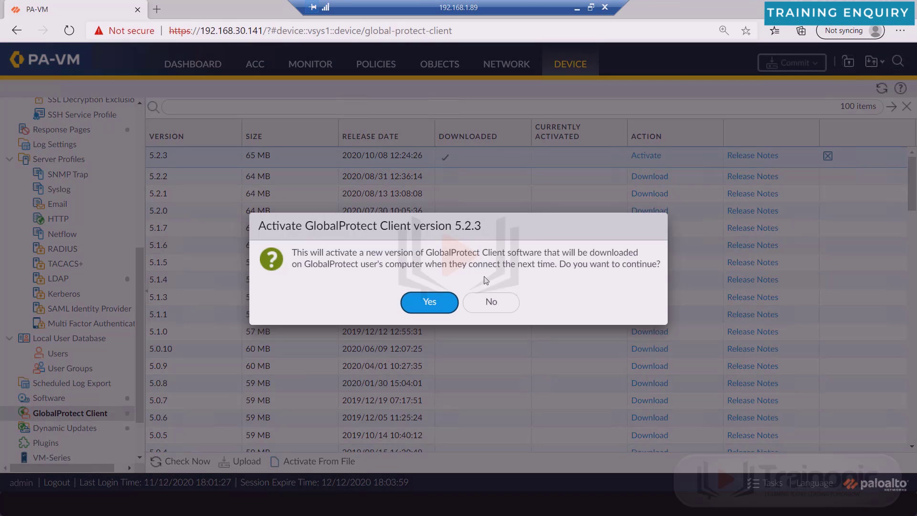
click(431, 301)
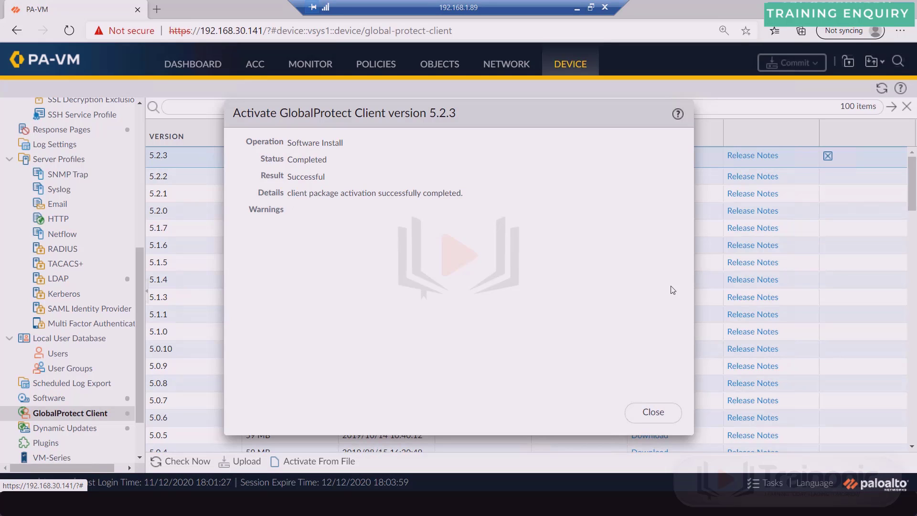
click(653, 412)
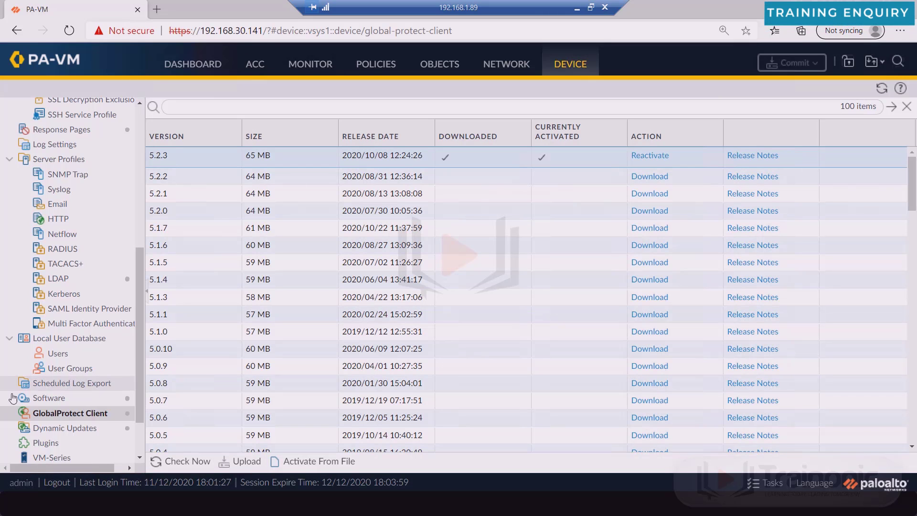
Step: Check which PAN-OS version the firewall runs, in the software list and in the dashboard's general information
click(50, 399)
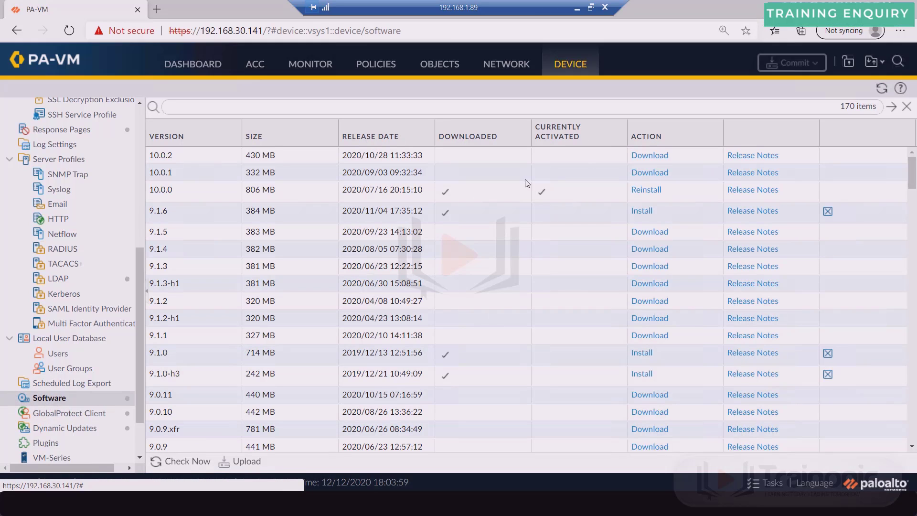
click(483, 200)
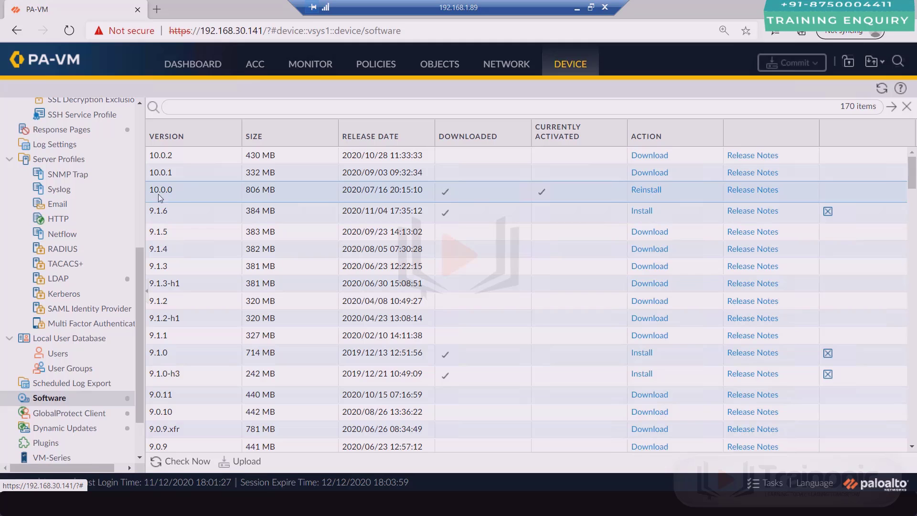
click(200, 64)
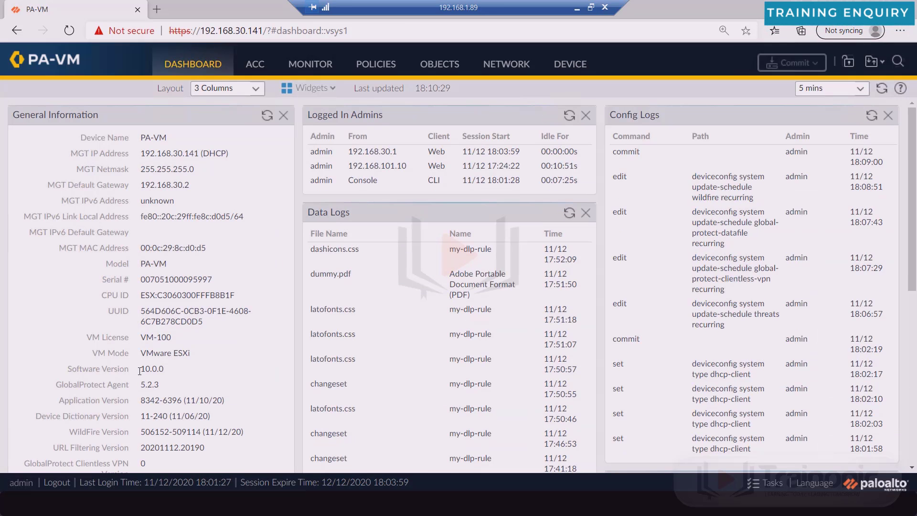
drag(140, 369, 169, 379)
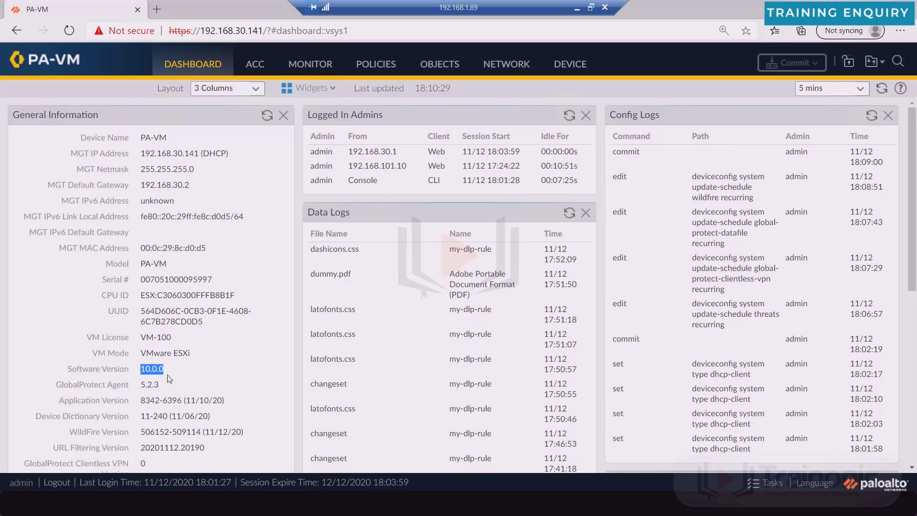
Step: Return to the software list, then download and install PAN-OS version 10.0.1
click(547, 67)
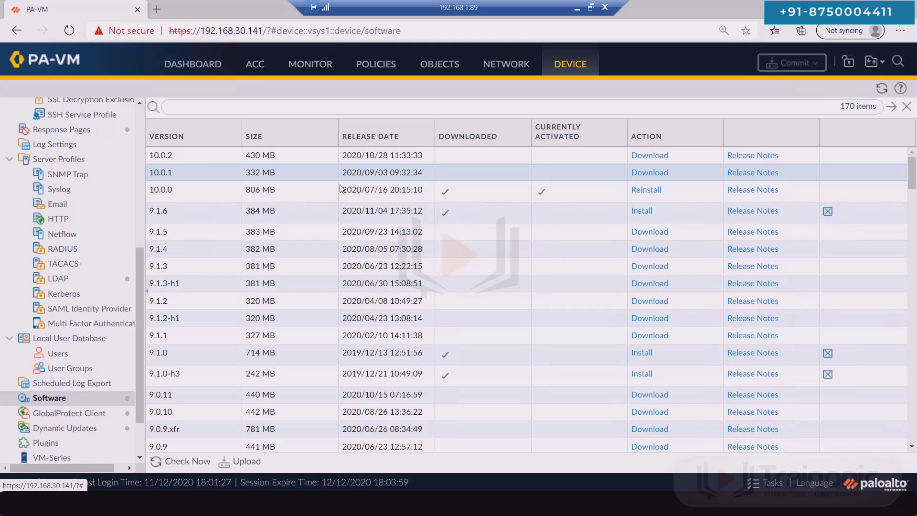
click(658, 177)
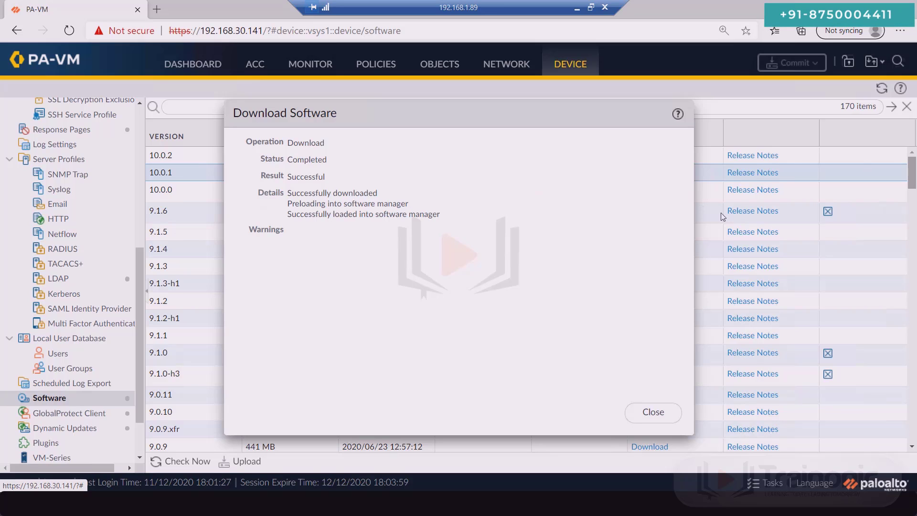
click(650, 411)
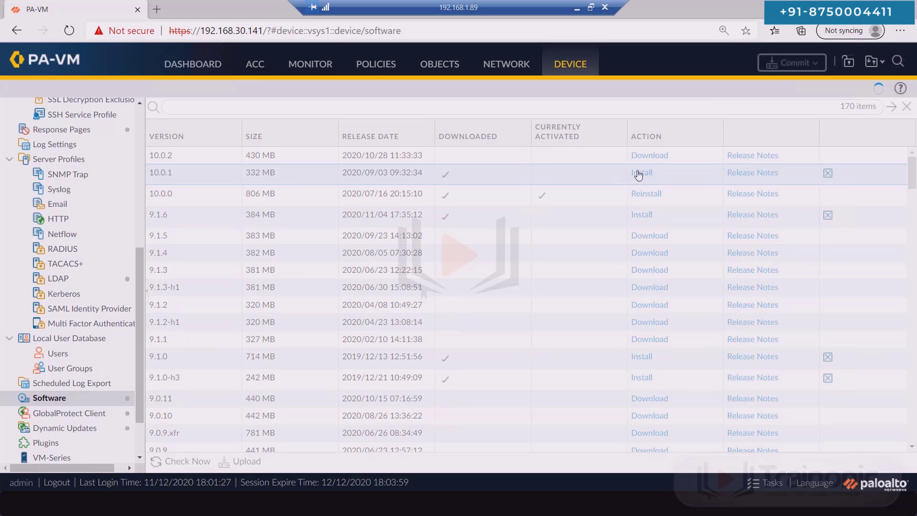
click(639, 173)
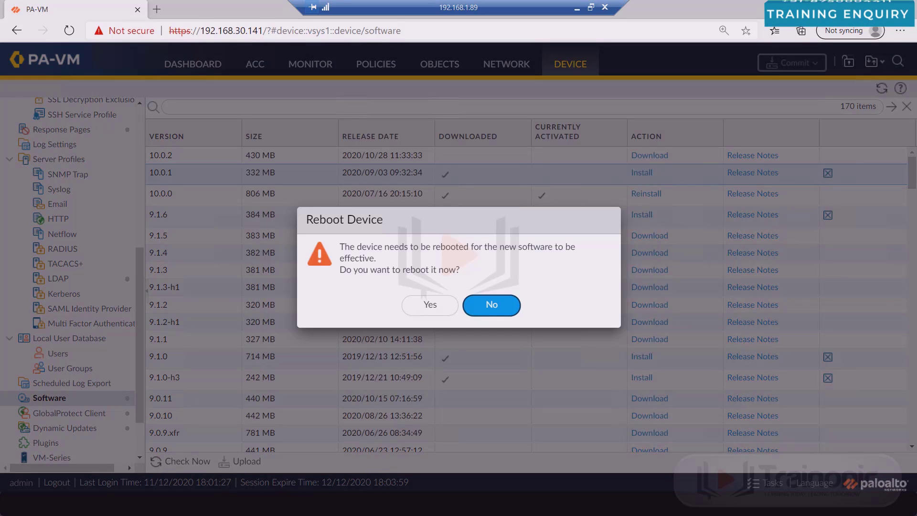
Step: Confirm the firewall reboot for the new software, and check its boot state on the PA-VM-ESX-9.1.0 console in VMware Workstation
click(426, 309)
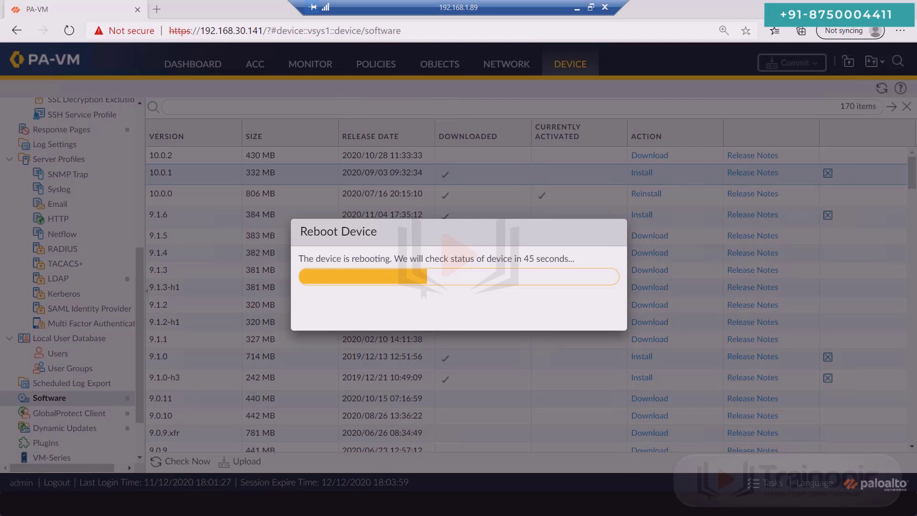
click(342, 420)
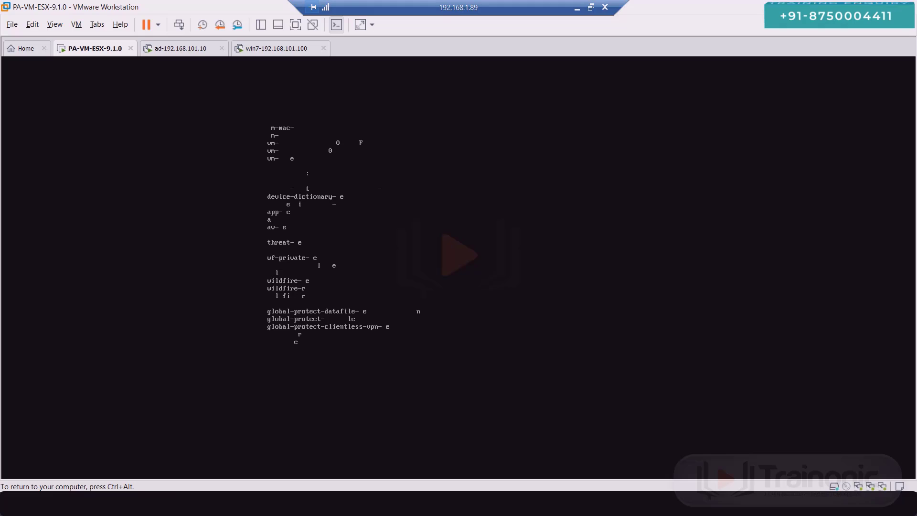
key(Return)
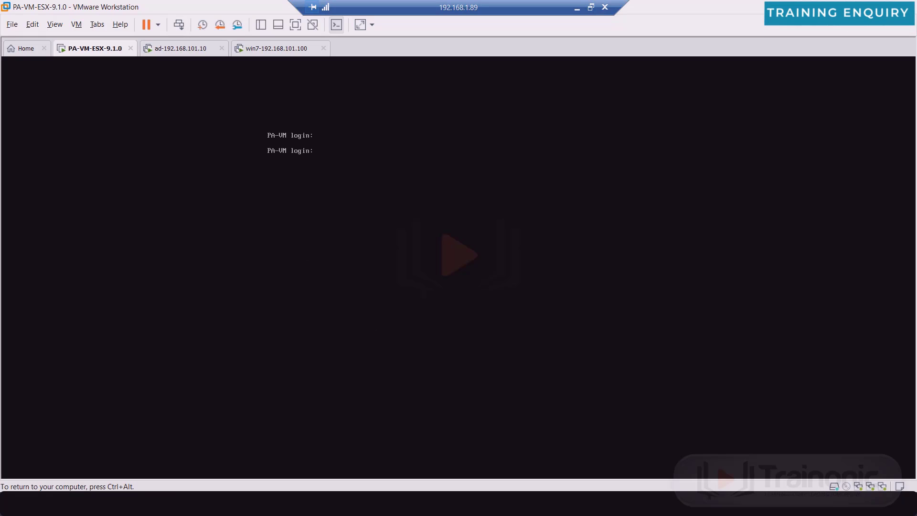
key(ctrl+alt)
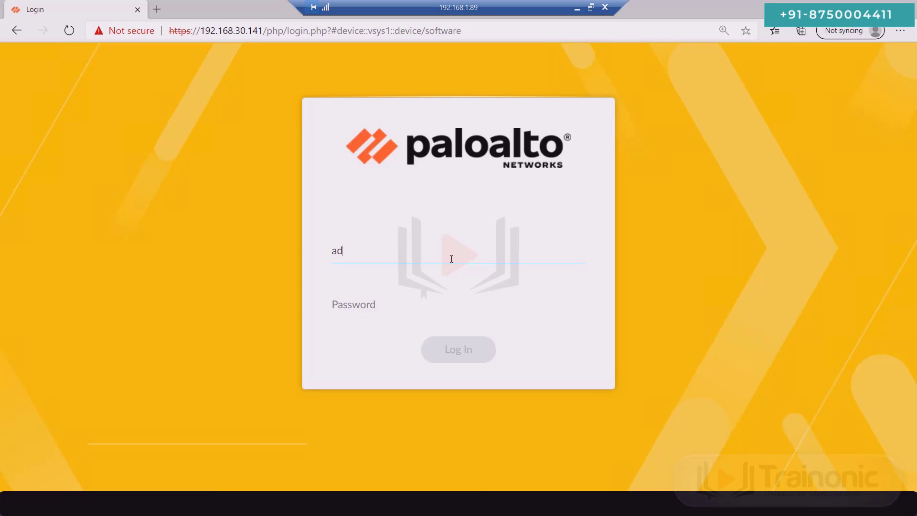
Step: Log in to the firewall's web interface as admin with the account password, and postpone the telemetry data collection choice
text(admin)
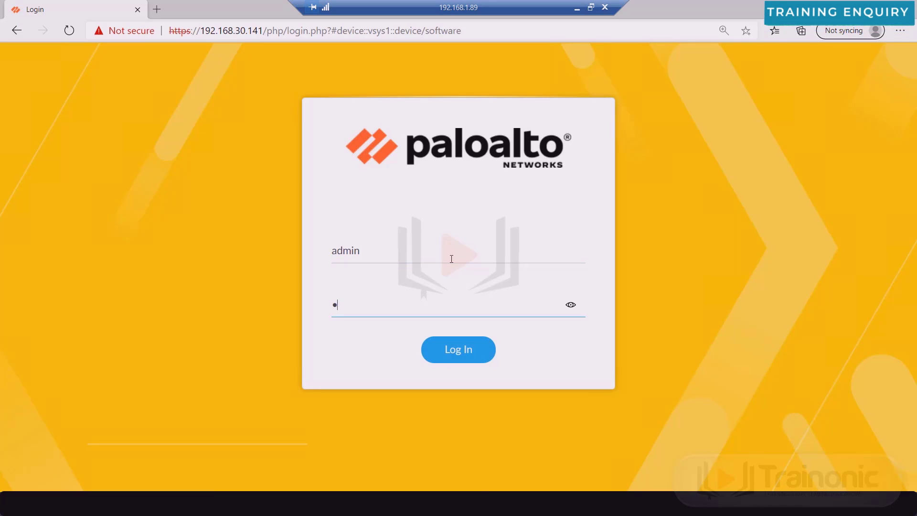
text(••••••)
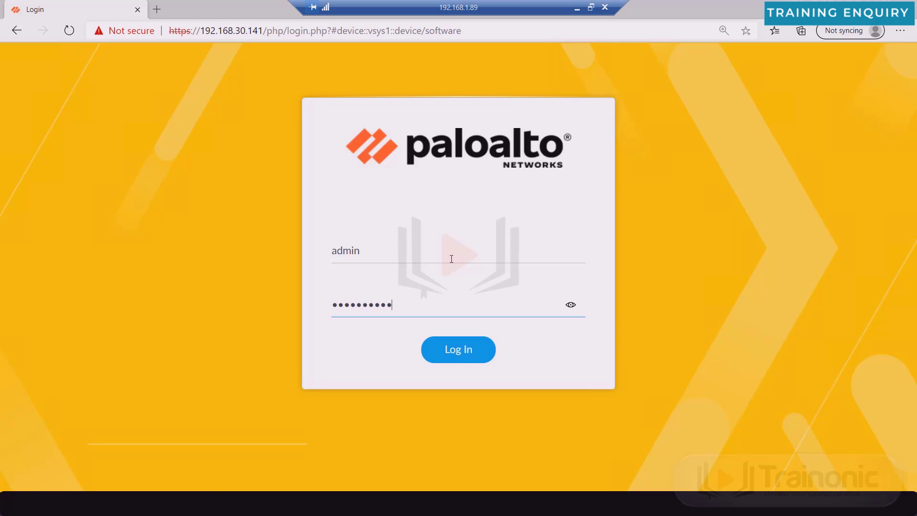
text(••••)
key(Return)
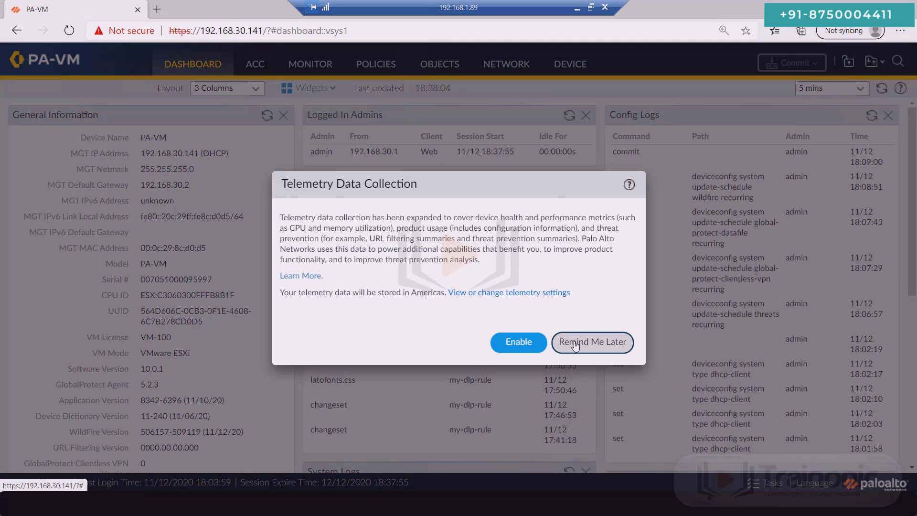
click(575, 345)
Step: Check the software version in the dashboard's general information, and review the installed dynamic updates and their schedules before returning to the dashboard
drag(142, 368, 167, 372)
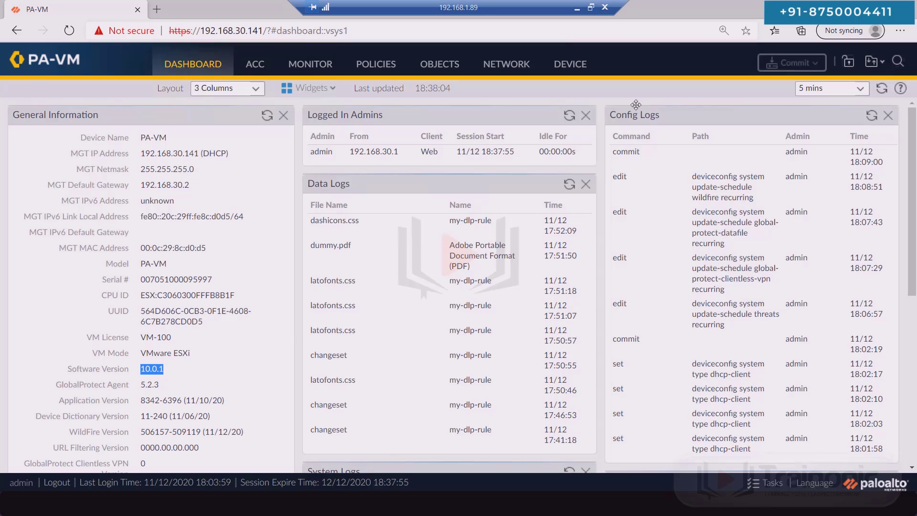
click(564, 63)
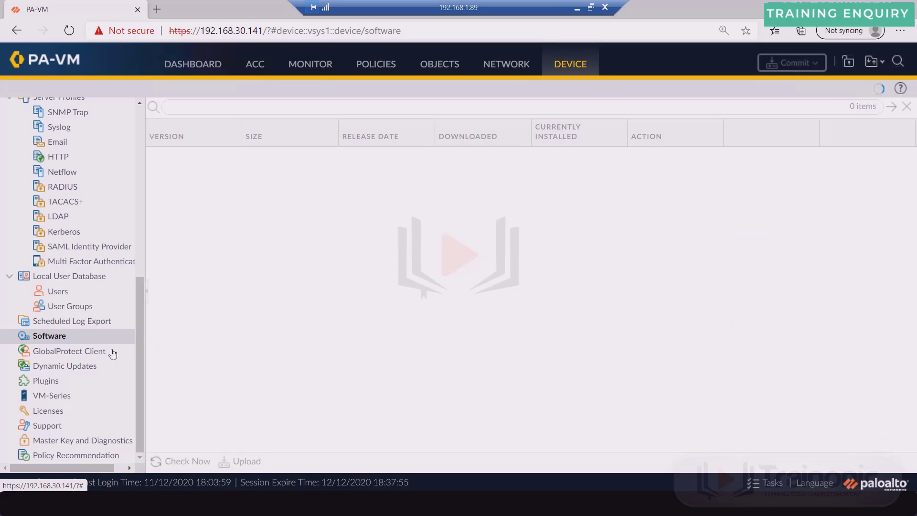
click(60, 365)
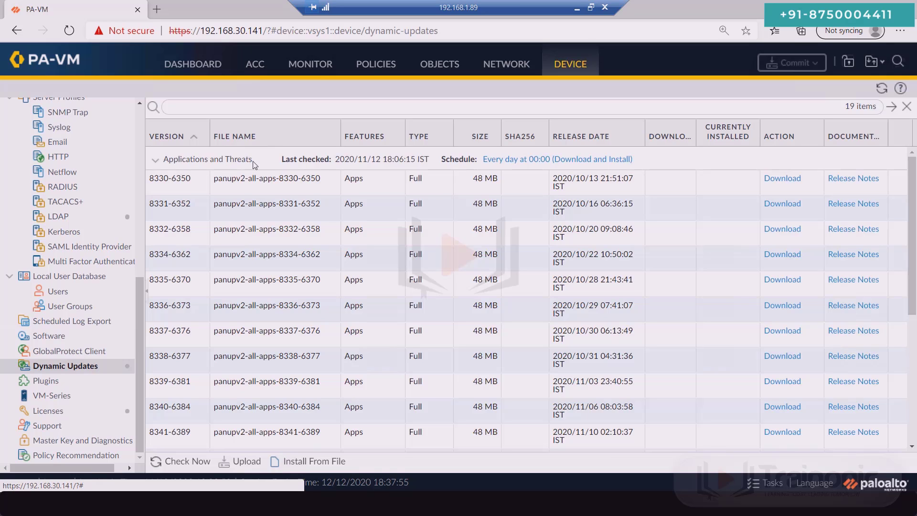
scroll(812, 233, down, 4)
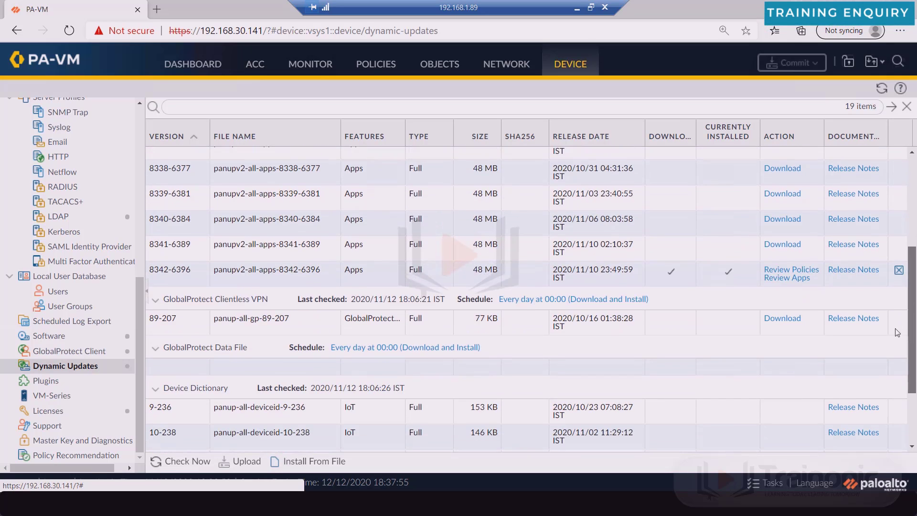
scroll(896, 333, down, 2)
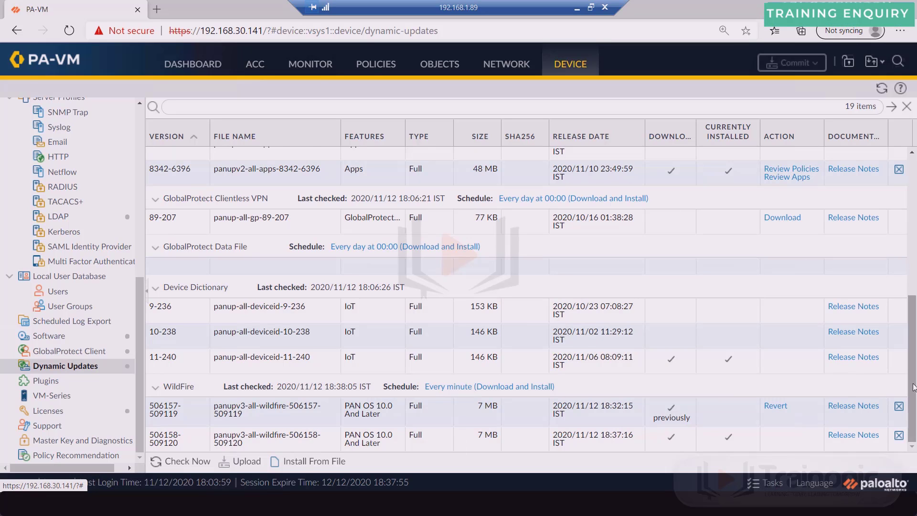
drag(913, 387, 913, 241)
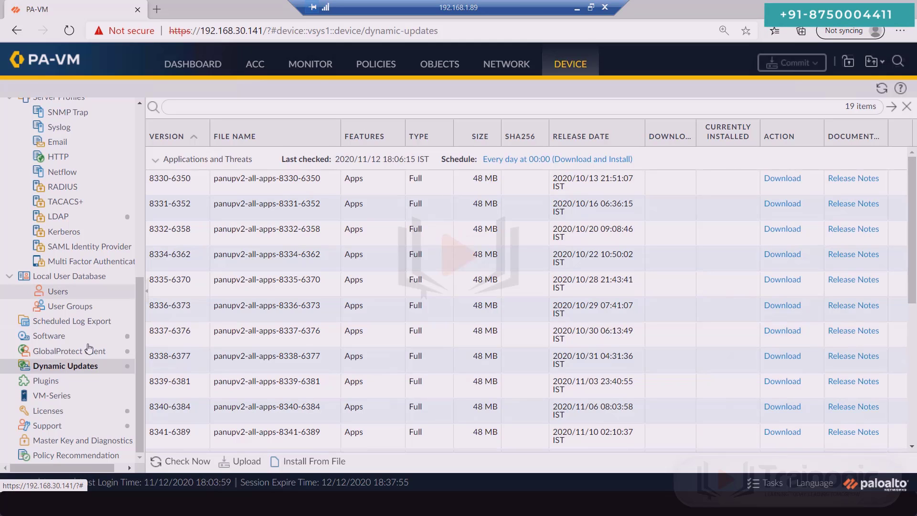
click(193, 64)
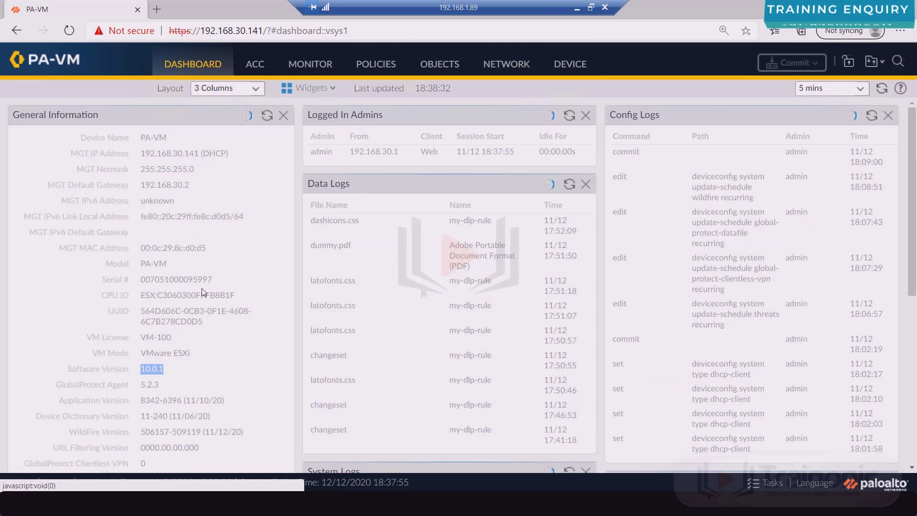